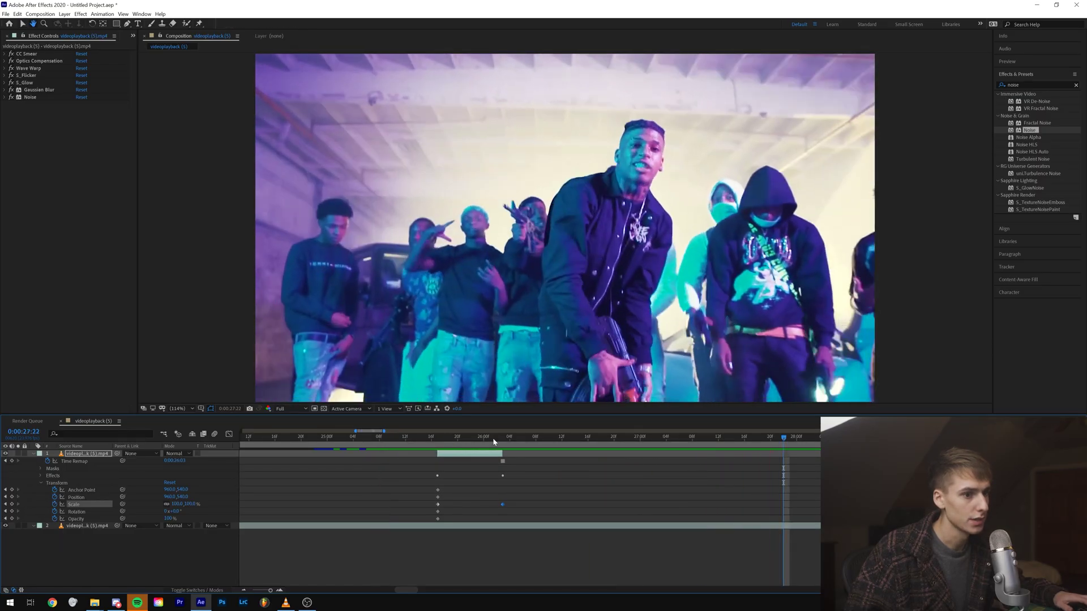
Step: Duplicate the lower video layer and freeze the copy on the frame at 0:00:26:03
{"action": "mouse_move", "coordinate": [432, 438]}
{"action": "left_mouse_down"}
{"action": "mouse_move", "coordinate": [694, 444]}
{"action": "mouse_move", "coordinate": [430, 445]}
{"action": "left_mouse_up"}
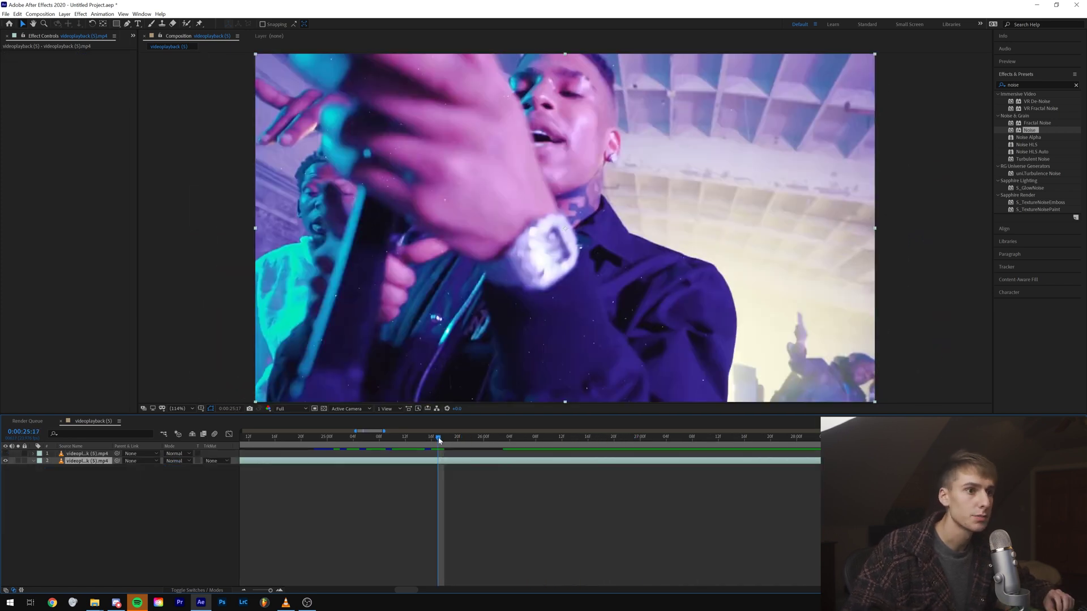
{"action": "left_click_drag", "start_coordinate": [439, 440], "coordinate": [502, 447]}
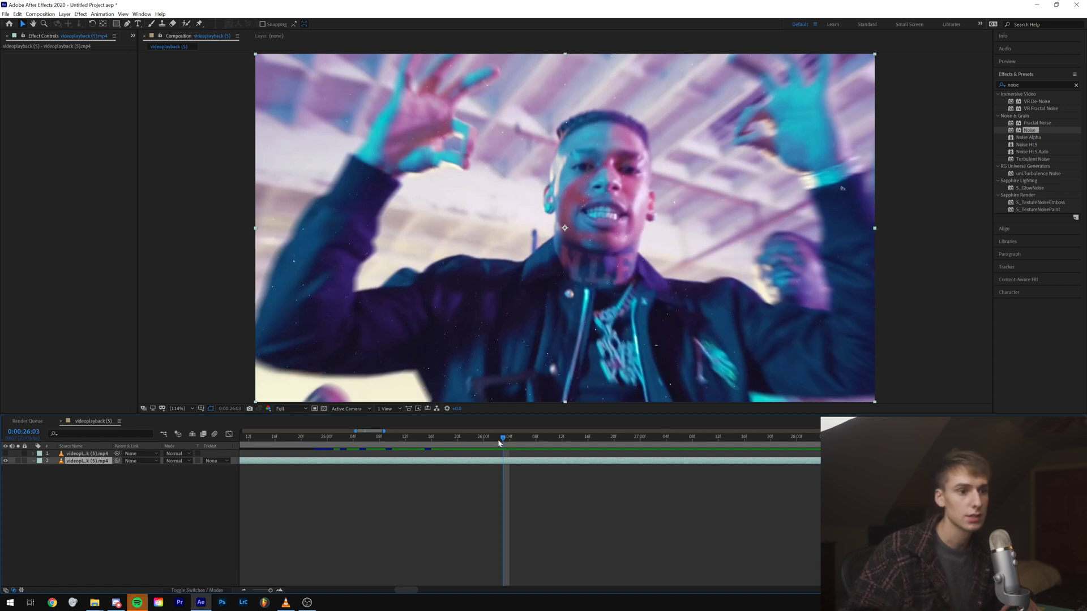
{"action": "left_click_drag", "start_coordinate": [502, 439], "coordinate": [502, 439]}
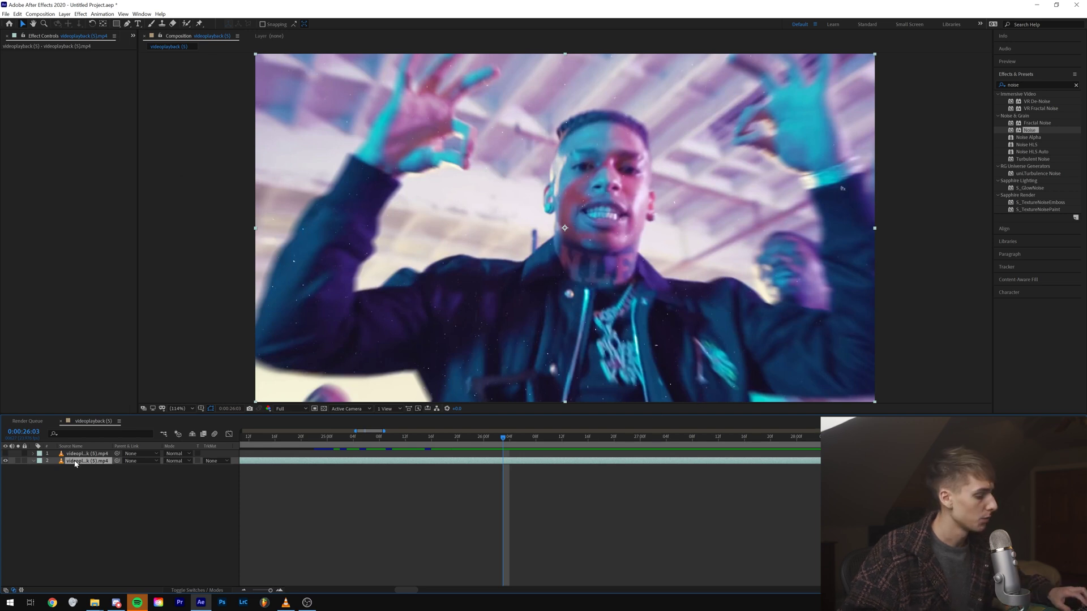
{"action": "key", "text": "ctrl+d"}
{"action": "right_click", "coordinate": [509, 232]}
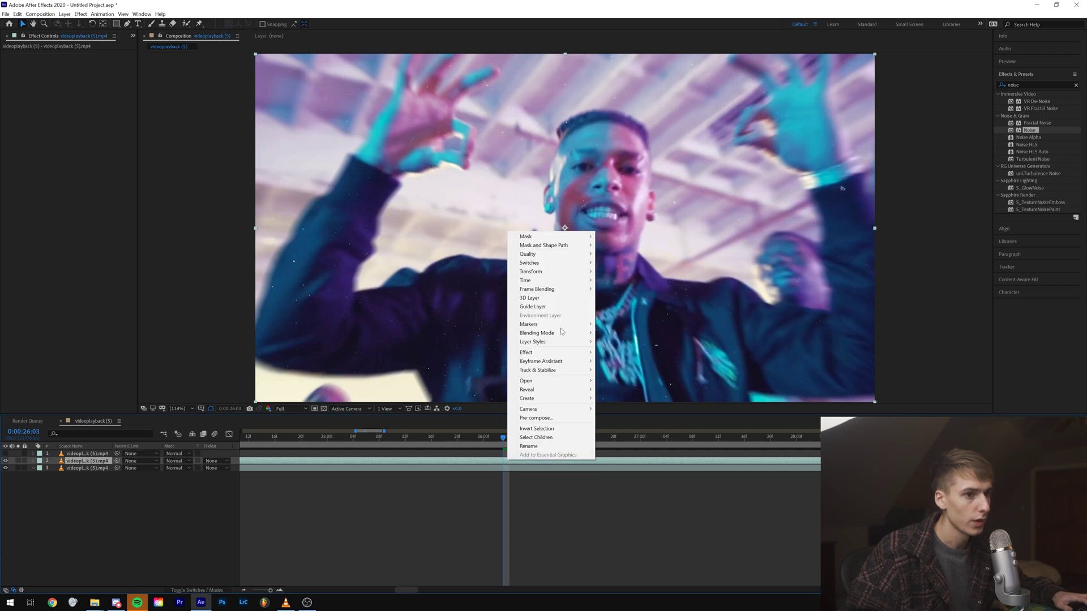
{"action": "mouse_move", "coordinate": [583, 281]}
{"action": "left_click", "coordinate": [623, 306]}
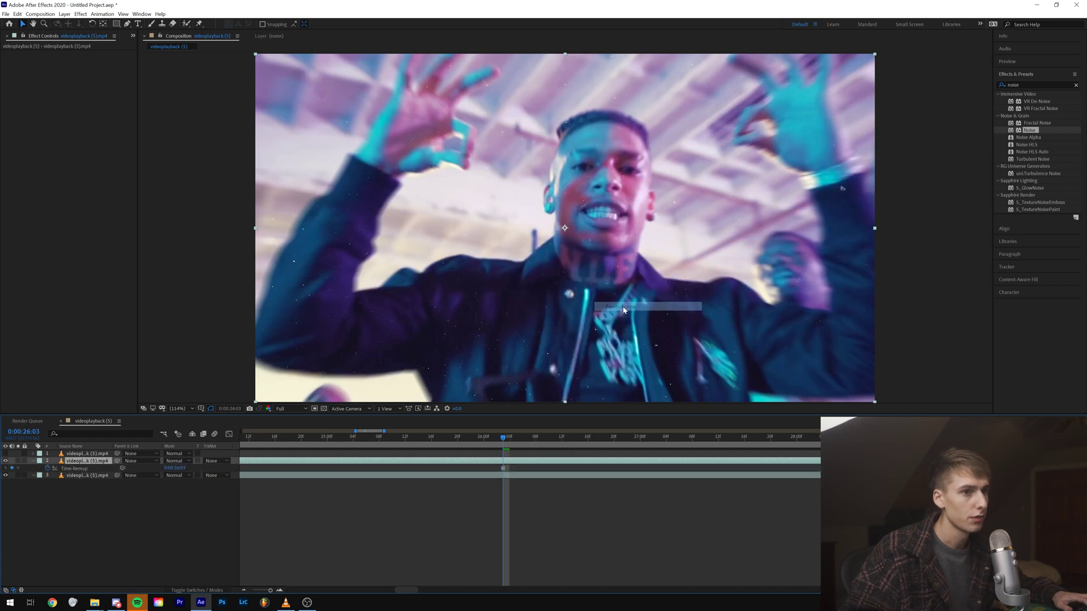
Step: Split the frozen layer at 0:00:26:03 and delete the part after that point
{"action": "mouse_move", "coordinate": [511, 441]}
{"action": "left_mouse_down"}
{"action": "mouse_move", "coordinate": [429, 441]}
{"action": "mouse_move", "coordinate": [522, 441]}
{"action": "mouse_move", "coordinate": [502, 441]}
{"action": "left_mouse_up"}
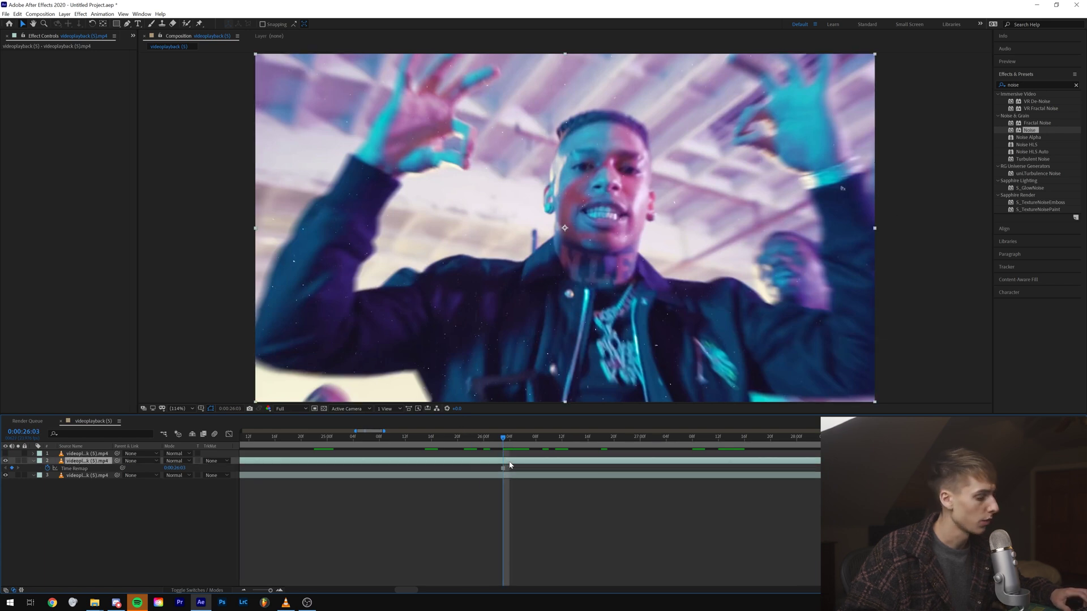
{"action": "key", "text": "ctrl+shift+d"}
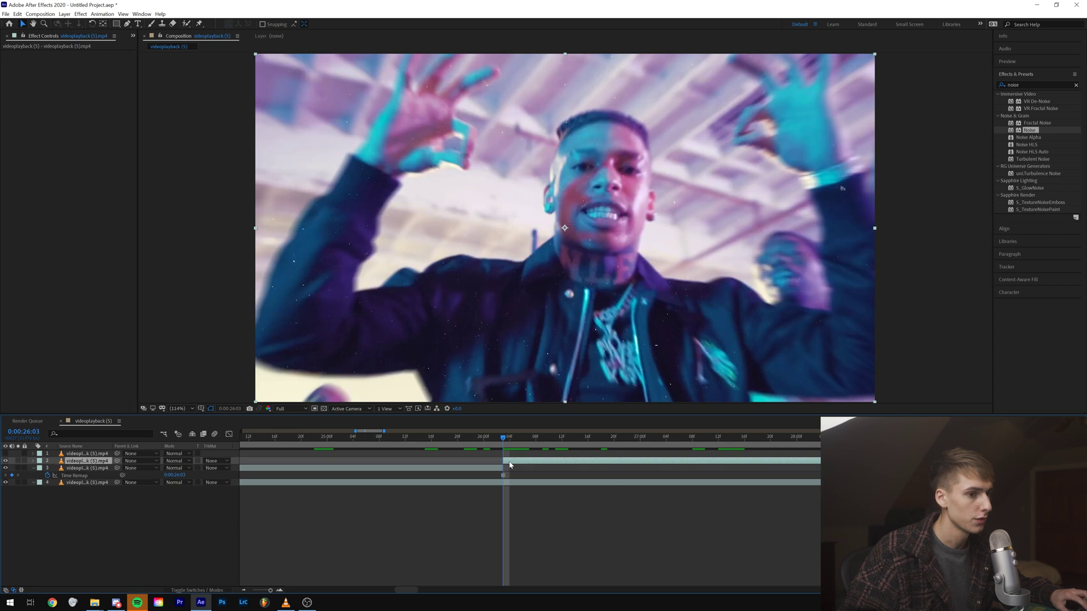
{"action": "key", "text": "Delete"}
Step: Split the frozen layer at the cut at 0:00:25:17 and delete the part before it
{"action": "left_click", "coordinate": [1006, 61]}
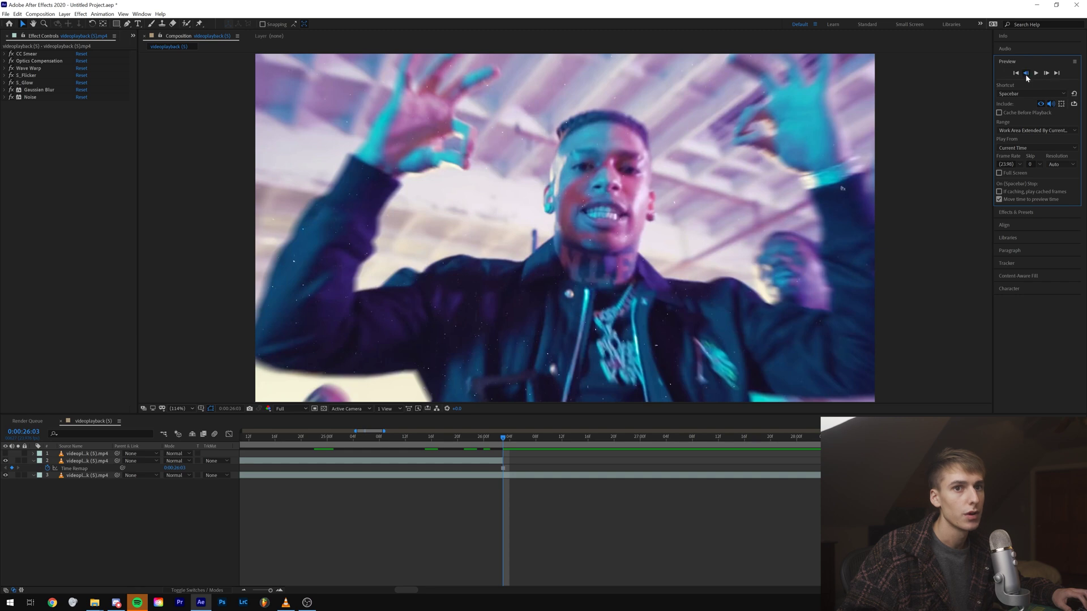
{"action": "key", "text": "shift+Page_Up"}
{"action": "left_click", "coordinate": [445, 463]}
{"action": "key", "text": "ctrl+shift+d"}
{"action": "left_click", "coordinate": [411, 470]}
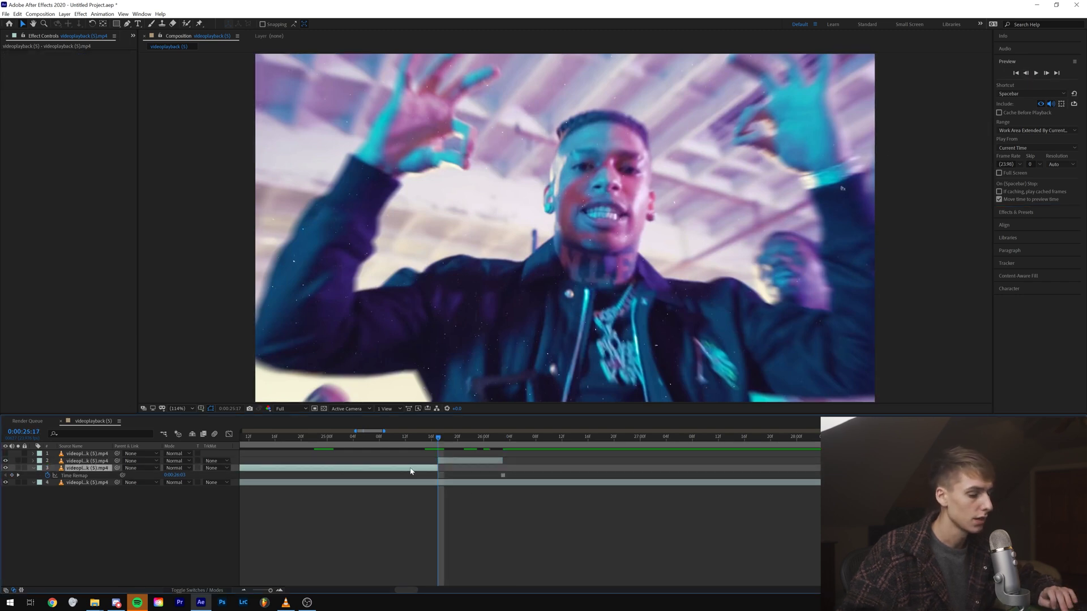
{"action": "key", "text": "Delete"}
Step: At 0:00:25:20, start a Pen tool mask on the frozen layer, tracing the jacket's lower edge to the frame's bottom-right corner
{"action": "left_click_drag", "start_coordinate": [498, 441], "coordinate": [457, 444]}
{"action": "left_click", "coordinate": [331, 178]}
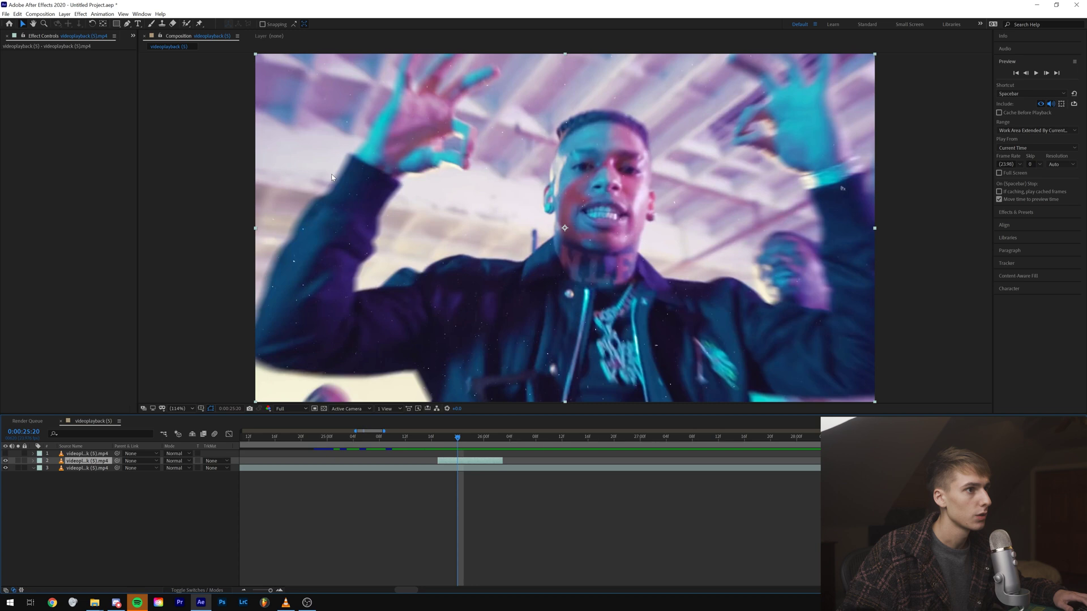
{"action": "left_click", "coordinate": [127, 24]}
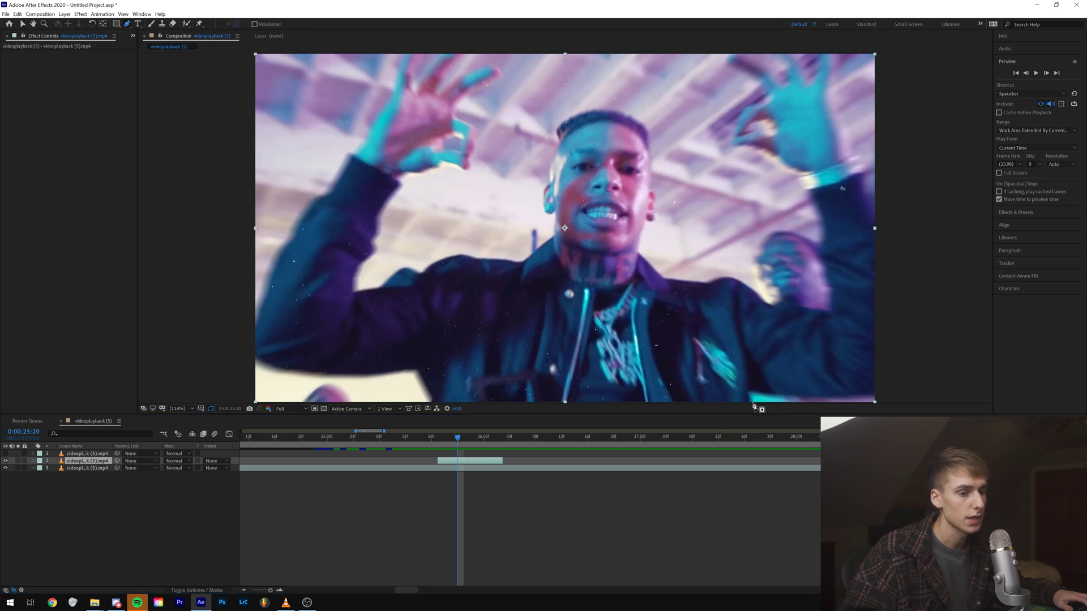
{"action": "scroll", "coordinate": [754, 406], "scroll_direction": "up", "scroll_amount": 4}
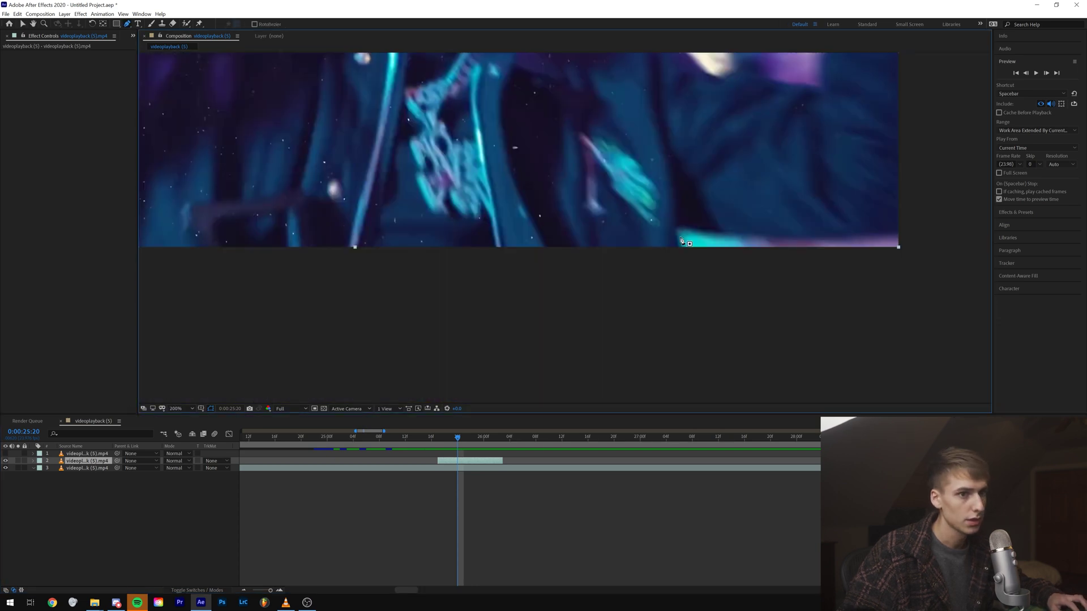
{"action": "left_click", "coordinate": [680, 250]}
{"action": "left_click", "coordinate": [677, 229]}
{"action": "left_click", "coordinate": [787, 236]}
{"action": "left_click_drag", "start_coordinate": [894, 234], "coordinate": [913, 218]}
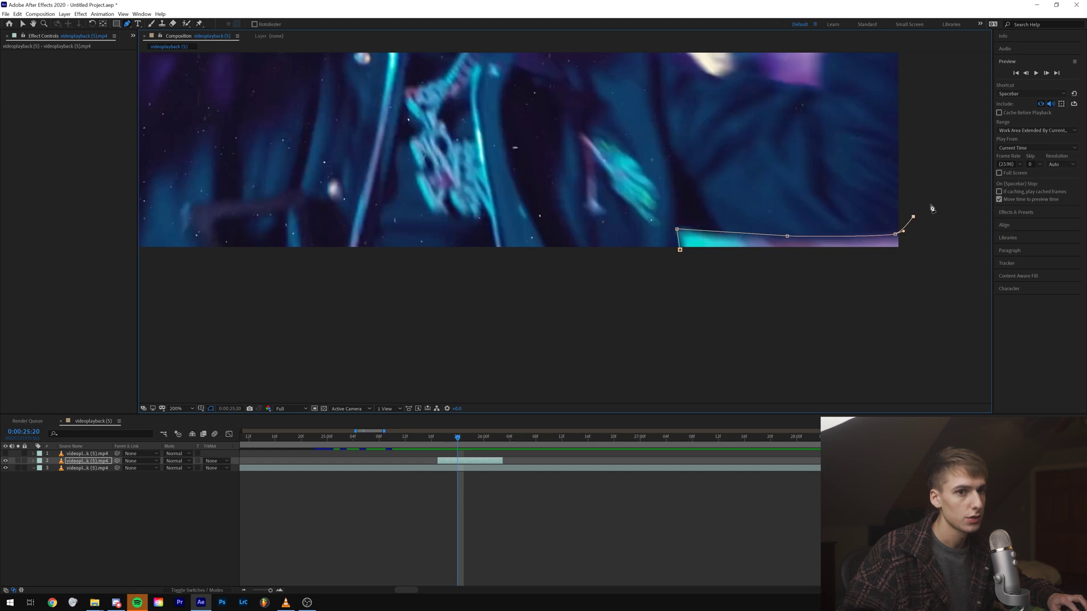
Step: Extend the mask path up the frame's right side, around the wristband and along the outer edge of the raised hand
{"action": "left_click_drag", "start_coordinate": [772, 130], "coordinate": [543, 388]}
{"action": "left_click_drag", "start_coordinate": [612, 132], "coordinate": [616, 326]}
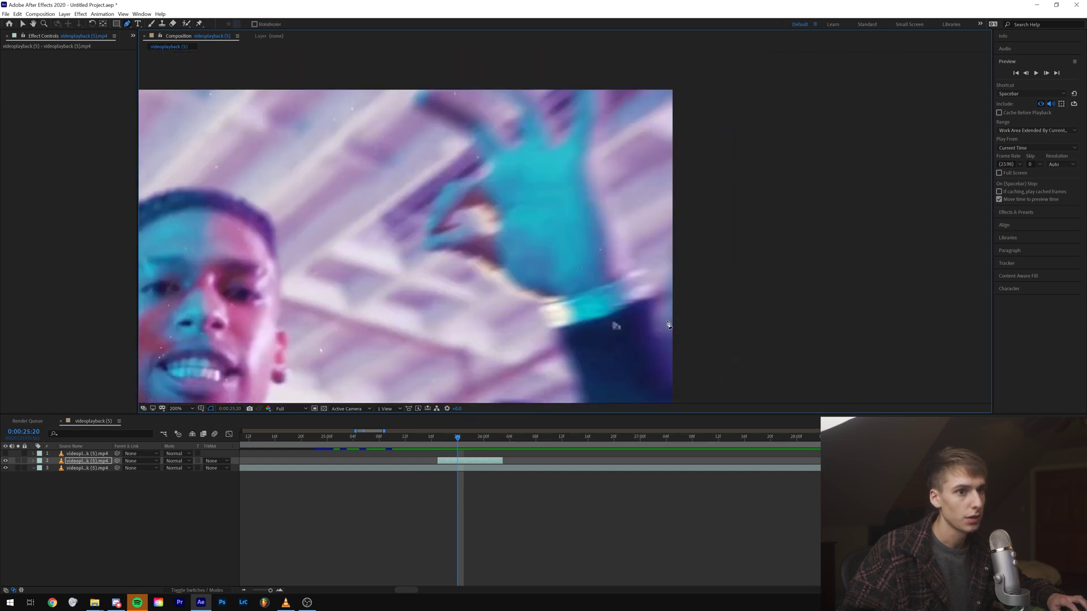
{"action": "left_click", "coordinate": [645, 271]}
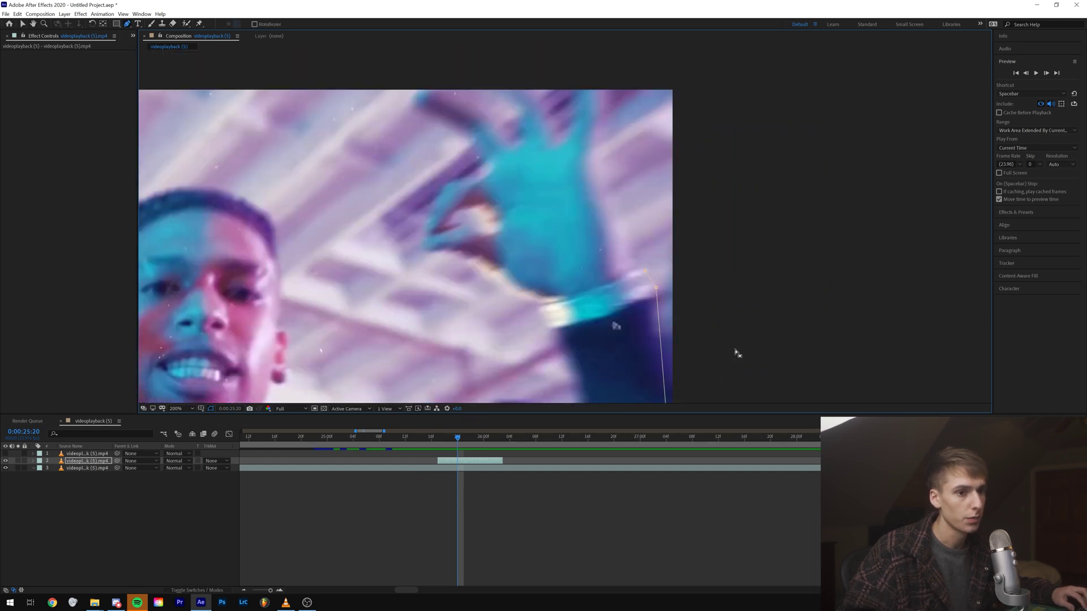
{"action": "left_click", "coordinate": [686, 349]}
{"action": "left_click_drag", "start_coordinate": [646, 271], "coordinate": [617, 276]}
{"action": "left_click_drag", "start_coordinate": [611, 256], "coordinate": [611, 245]}
{"action": "left_click_drag", "start_coordinate": [603, 215], "coordinate": [598, 199]}
{"action": "left_click_drag", "start_coordinate": [592, 180], "coordinate": [589, 171]}
{"action": "left_click", "coordinate": [602, 115]}
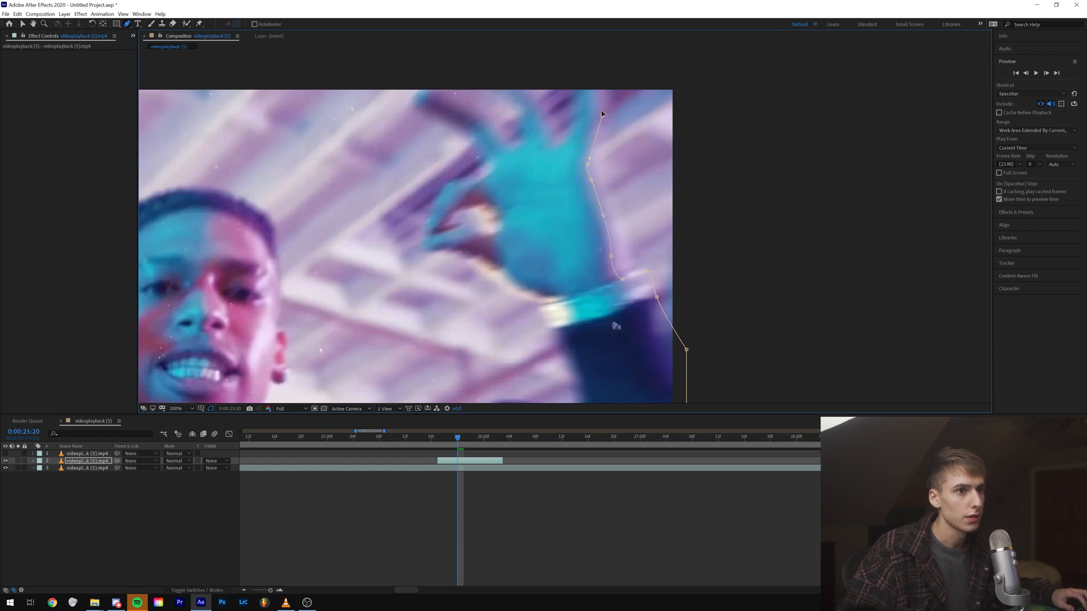
{"action": "left_click", "coordinate": [578, 89]}
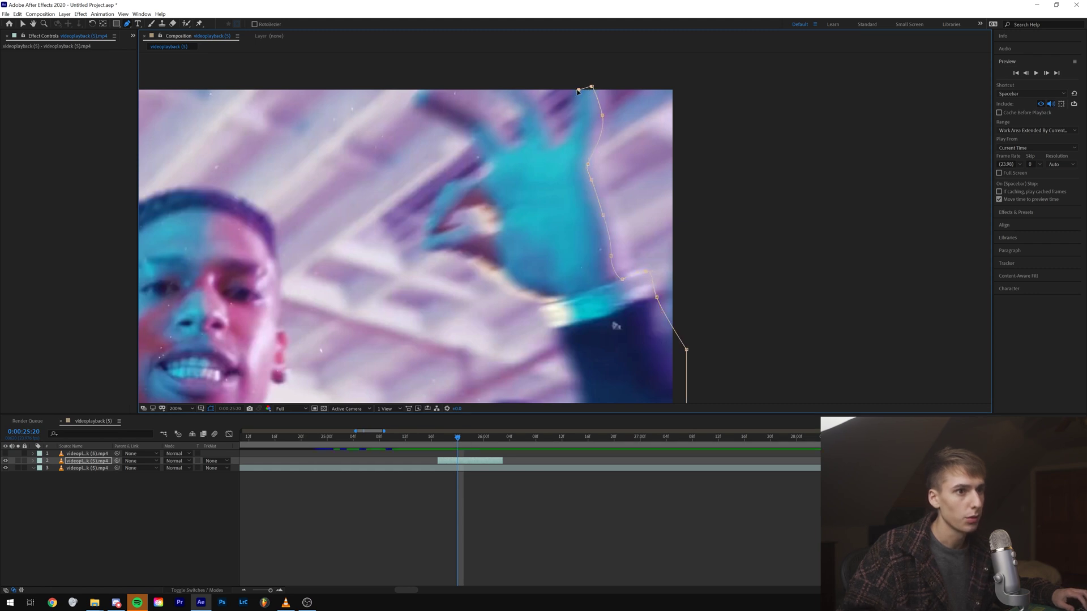
Step: Continue the mask path between and around the fingertips of the raised hand on the frame's right side
{"action": "left_click", "coordinate": [550, 128]}
{"action": "left_click", "coordinate": [546, 119]}
{"action": "left_click", "coordinate": [533, 89]}
{"action": "left_click", "coordinate": [527, 86]}
{"action": "left_click", "coordinate": [520, 83]}
{"action": "left_click", "coordinate": [513, 100]}
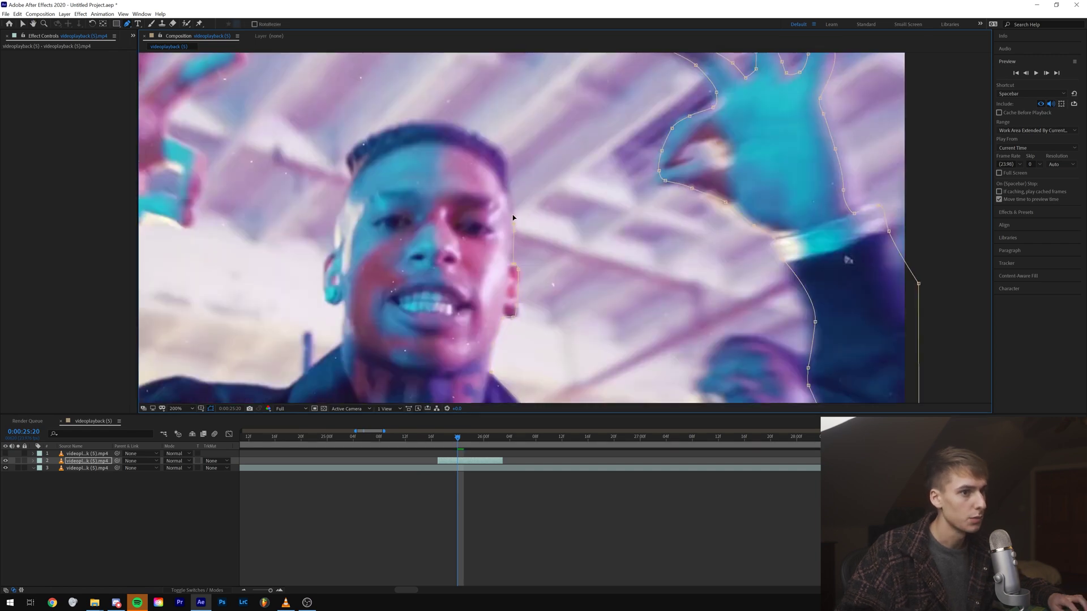
Step: Trace the mask over the performer's head and around the remaining arm and body, close it, and fit the frame in view
{"action": "left_click", "coordinate": [509, 188]}
{"action": "left_click", "coordinate": [506, 156]}
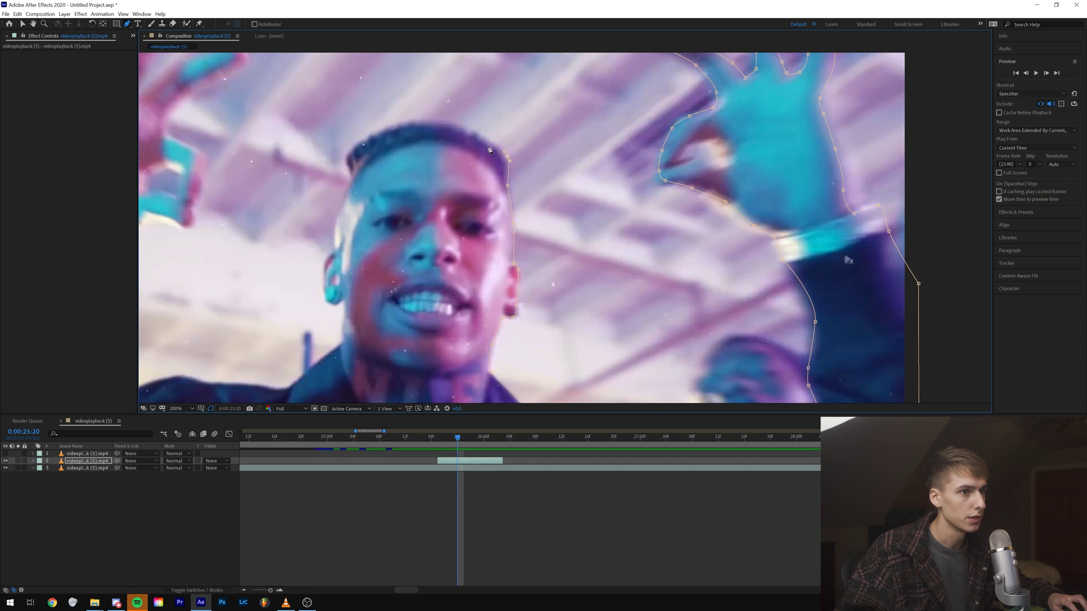
{"action": "left_click", "coordinate": [478, 133]}
{"action": "left_click", "coordinate": [439, 122]}
{"action": "left_click", "coordinate": [389, 126]}
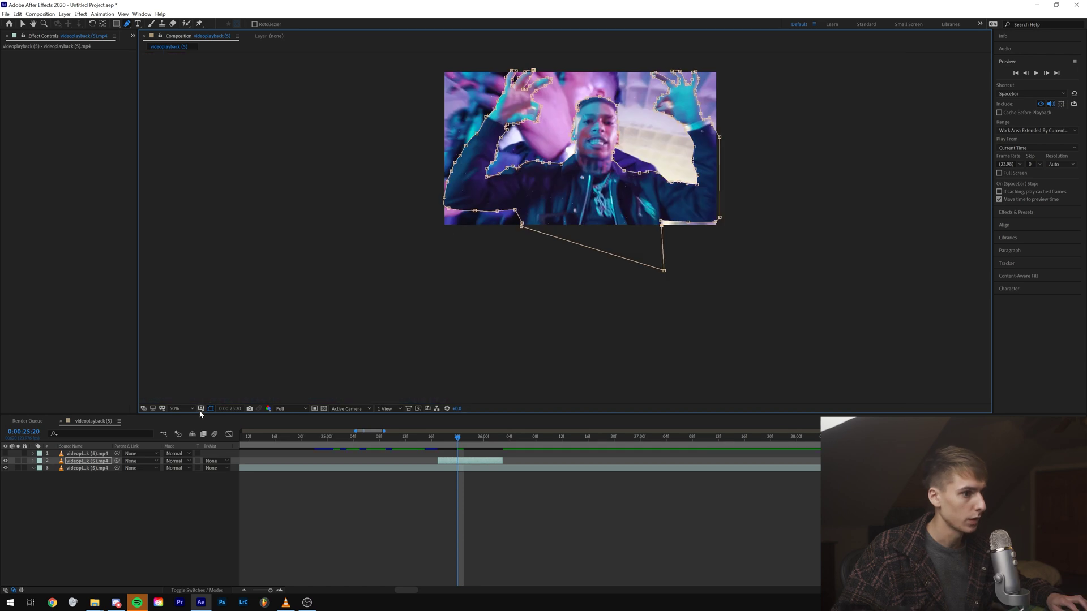
{"action": "left_click", "coordinate": [189, 408]}
{"action": "left_click", "coordinate": [180, 507]}
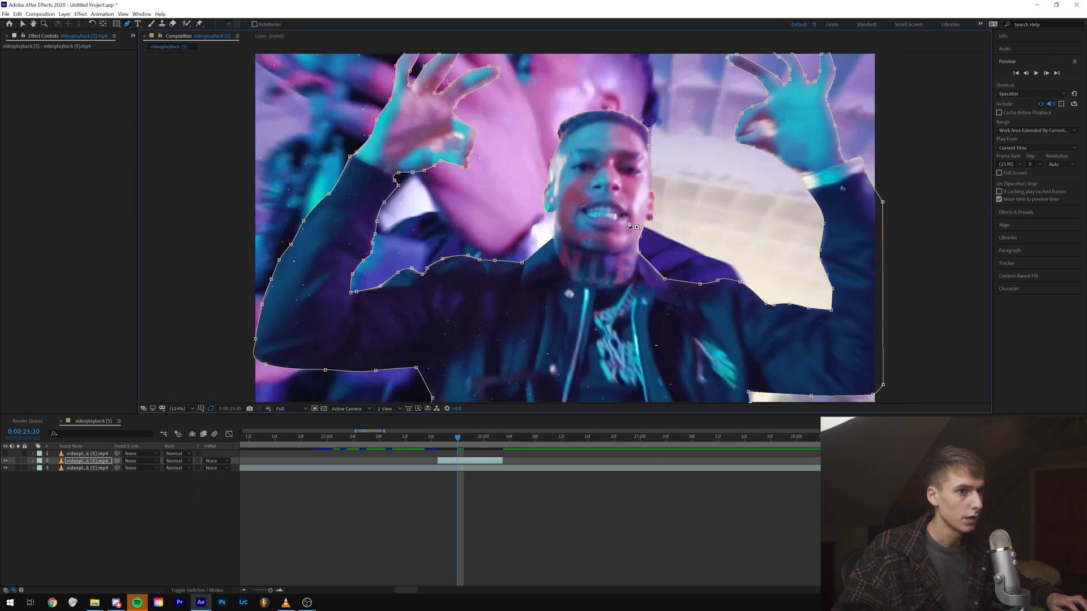
Step: Soften the edges of Mask 1 on the frozen layer by increasing its Mask Feather
{"action": "left_click_drag", "start_coordinate": [445, 444], "coordinate": [439, 447]}
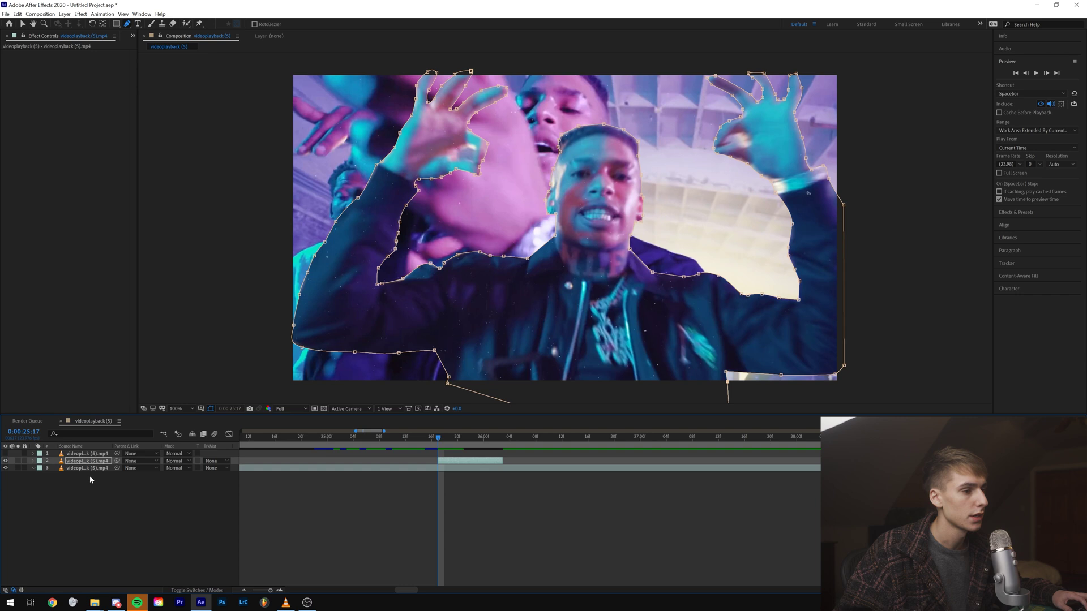
{"action": "left_click", "coordinate": [33, 461]}
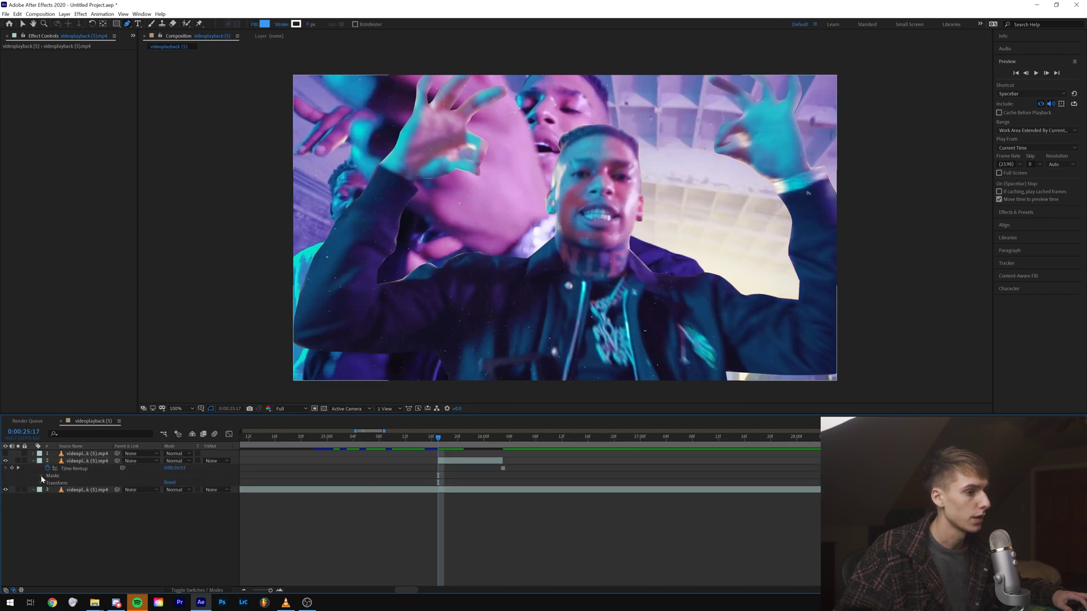
{"action": "left_click", "coordinate": [40, 475]}
{"action": "left_click", "coordinate": [49, 483]}
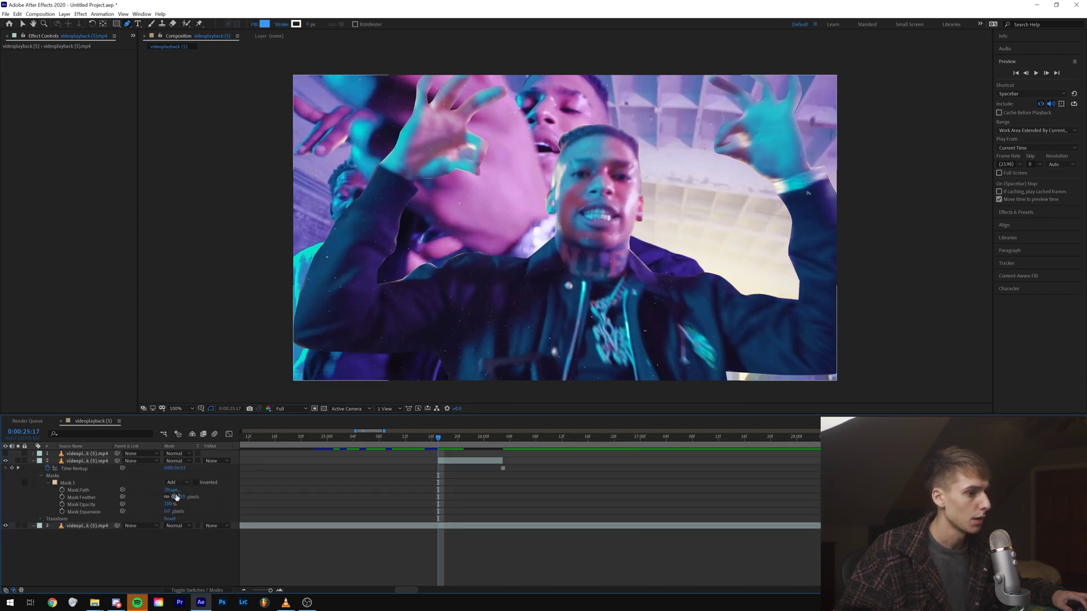
{"action": "left_click_drag", "start_coordinate": [176, 497], "coordinate": [179, 496]}
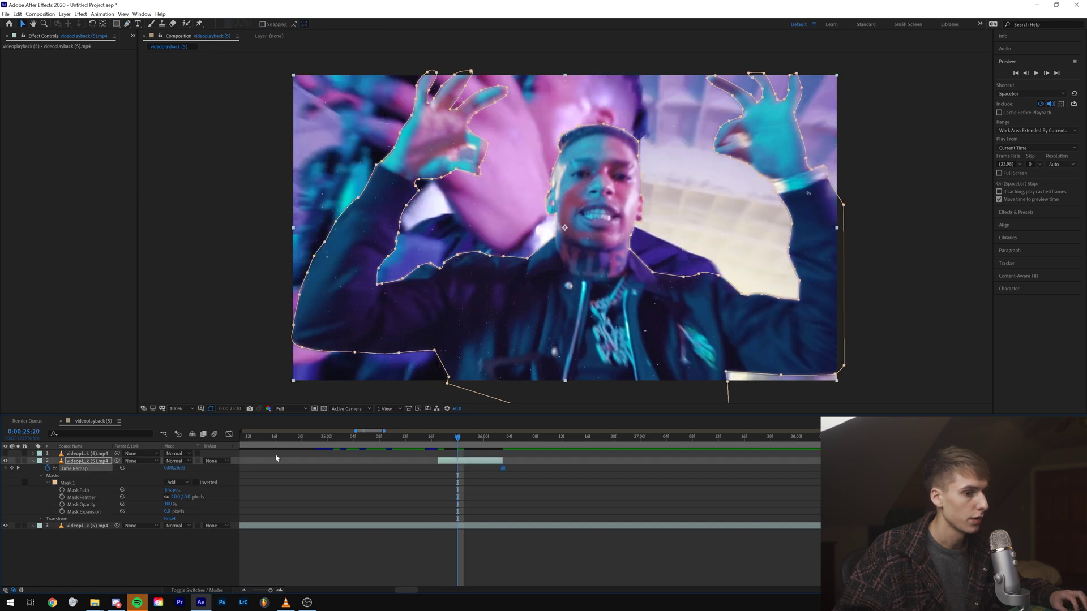
Step: Play back the shot from 0:00:25:16 to check the masked freeze frame over the footage
{"action": "left_click", "coordinate": [430, 437]}
{"action": "key", "text": "space"}
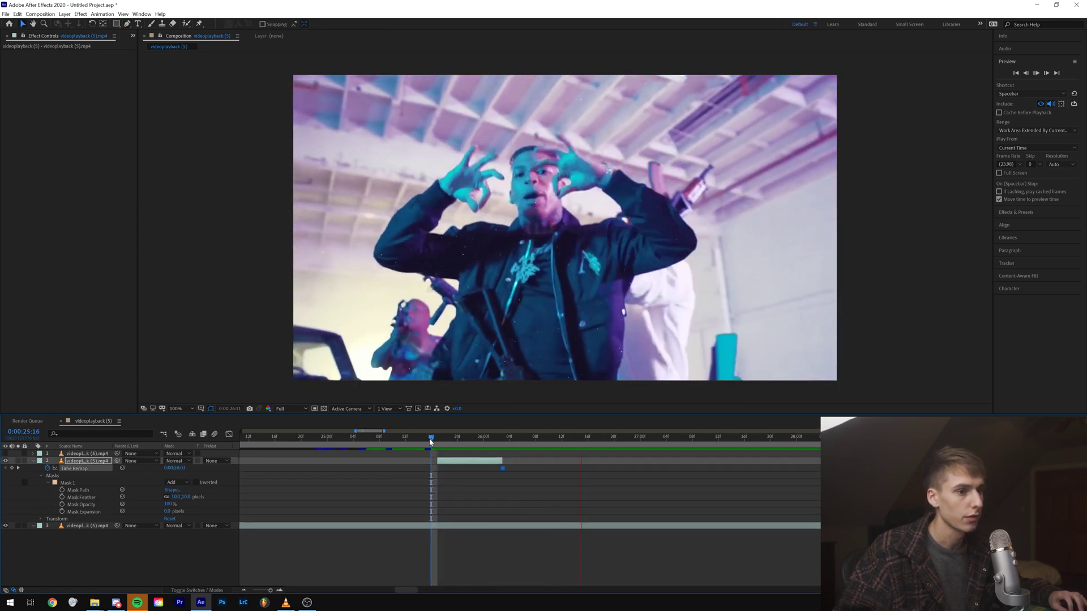
{"action": "key", "text": "space"}
Step: Find the CC Smear effect and apply it to the masked frozen layer at 0:00:25:17
{"action": "left_click_drag", "start_coordinate": [455, 439], "coordinate": [439, 439]}
{"action": "left_click", "coordinate": [1033, 213]}
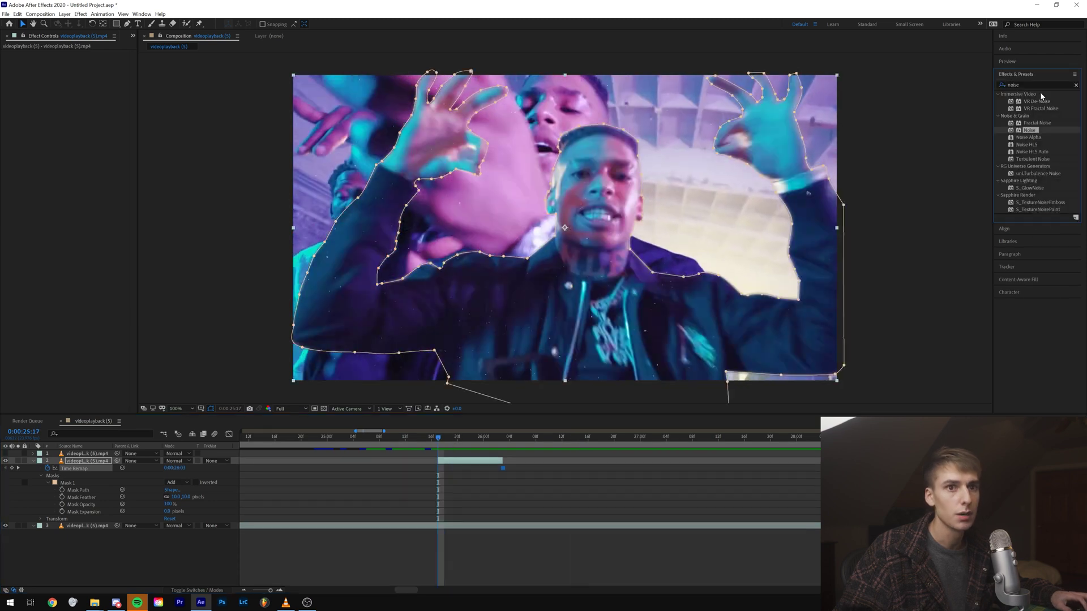
{"action": "left_click_drag", "start_coordinate": [1040, 85], "coordinate": [848, 81]}
{"action": "type", "text": "cc"}
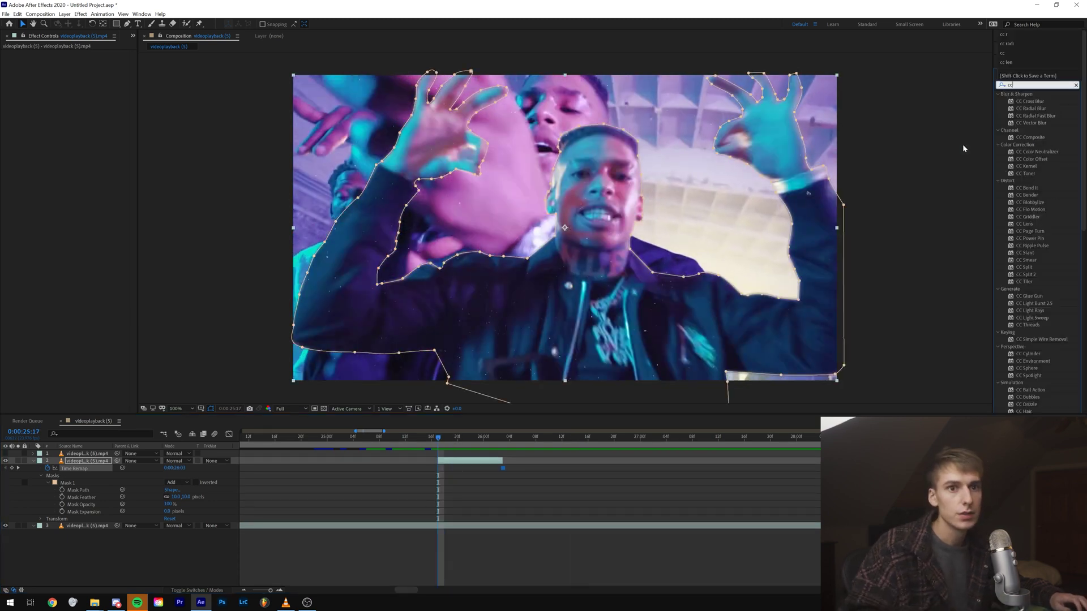
{"action": "type", "text": " s"}
{"action": "mouse_move", "coordinate": [1026, 109]}
{"action": "left_mouse_down"}
{"action": "mouse_move", "coordinate": [460, 478]}
{"action": "mouse_move", "coordinate": [460, 466]}
{"action": "left_mouse_up"}
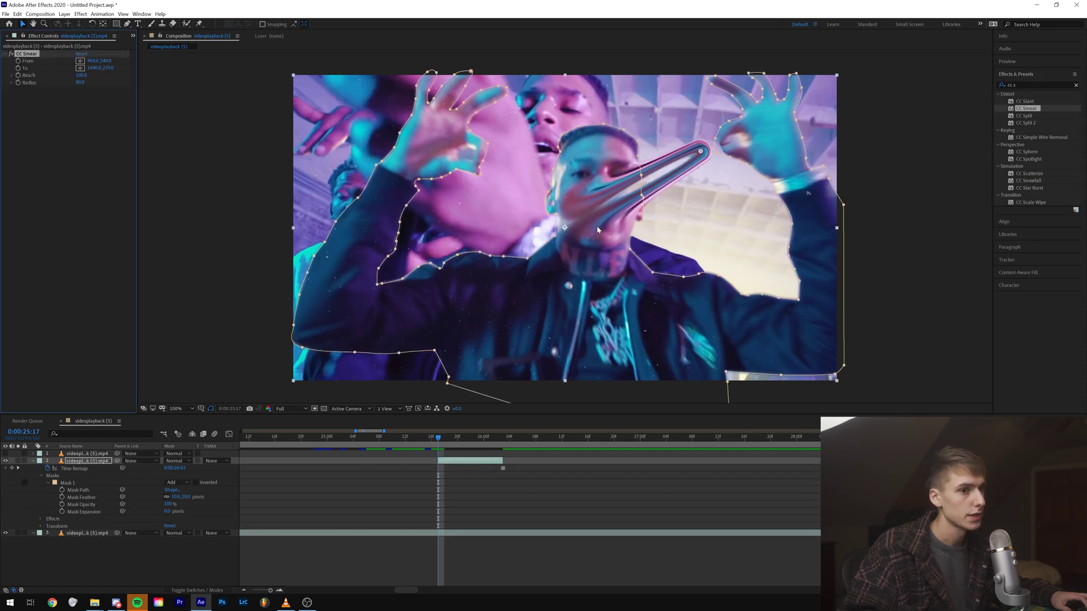
Step: Place the CC Smear From point at the base of the performer's neck and the To point above the head at the frame's top edge
{"action": "left_click", "coordinate": [82, 64]}
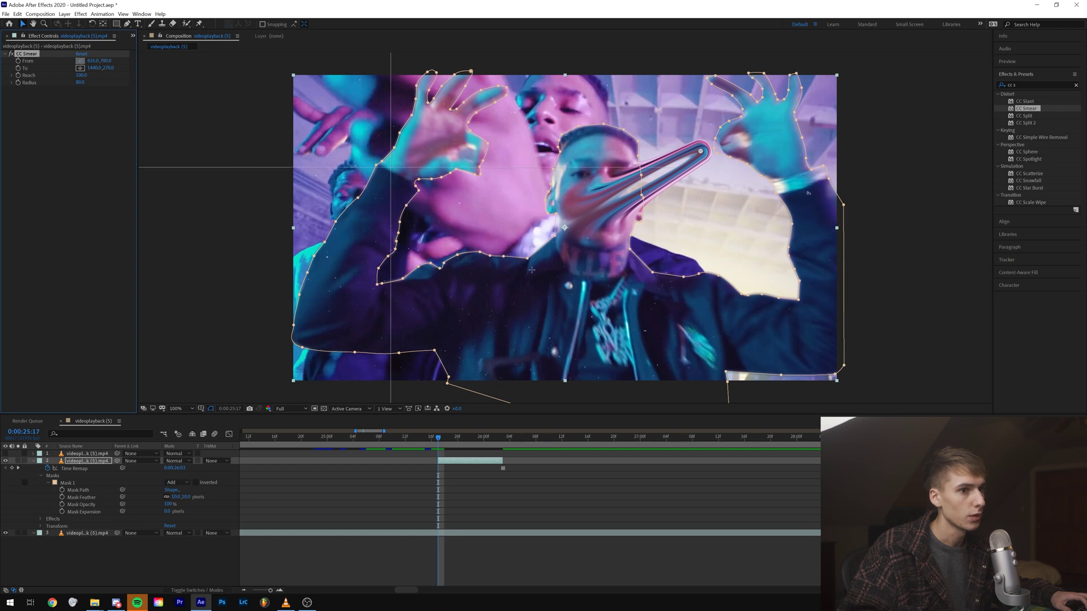
{"action": "left_click", "coordinate": [594, 266]}
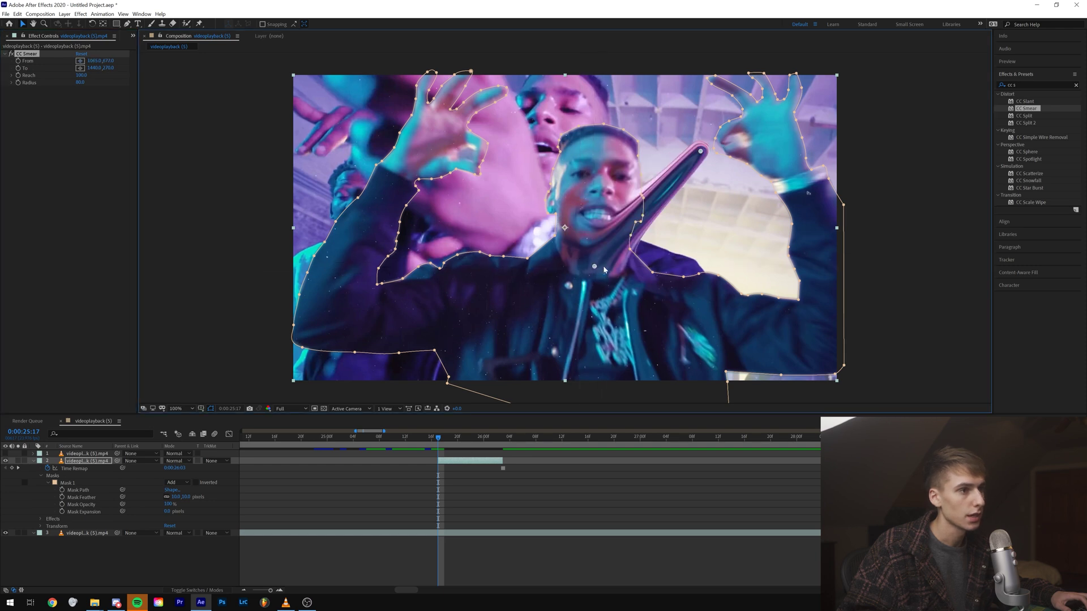
{"action": "left_click", "coordinate": [80, 67]}
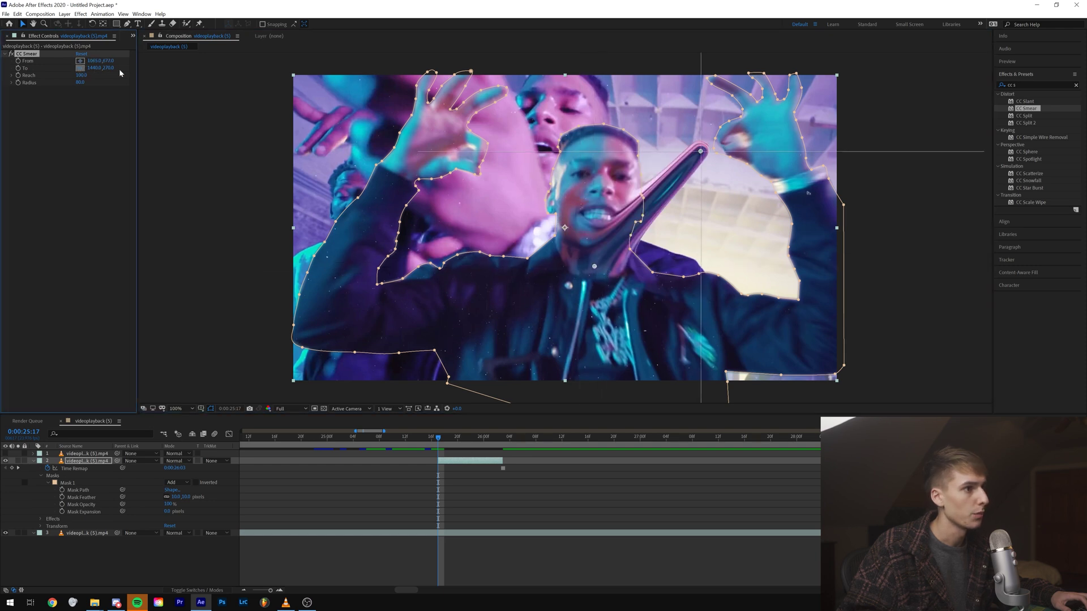
{"action": "left_click", "coordinate": [592, 74]}
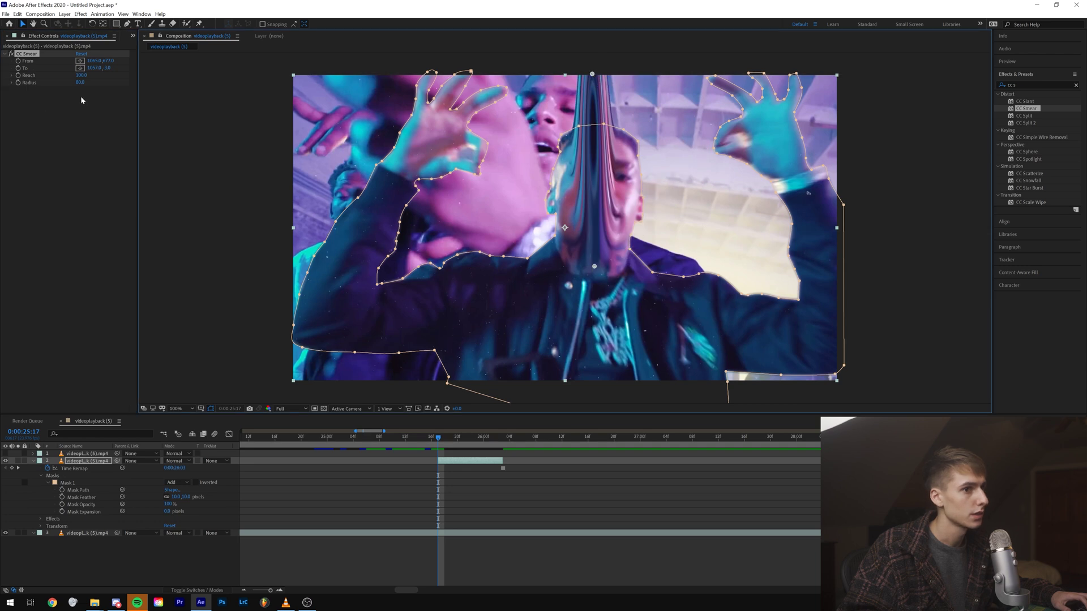
Step: Enlarge the CC Smear Radius so the upward smear spans the performer's head and neck
{"action": "left_click_drag", "start_coordinate": [84, 80], "coordinate": [329, 121]}
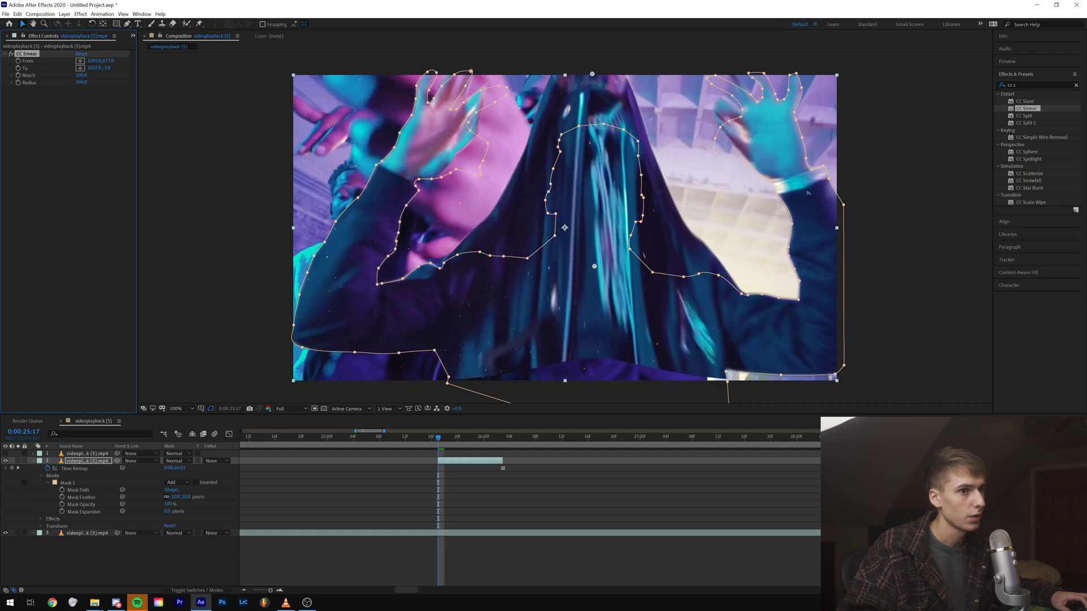
{"action": "mouse_move", "coordinate": [334, 123]}
{"action": "left_mouse_down"}
{"action": "mouse_move", "coordinate": [174, 136]}
{"action": "mouse_move", "coordinate": [269, 148]}
{"action": "mouse_move", "coordinate": [252, 151]}
{"action": "left_mouse_up"}
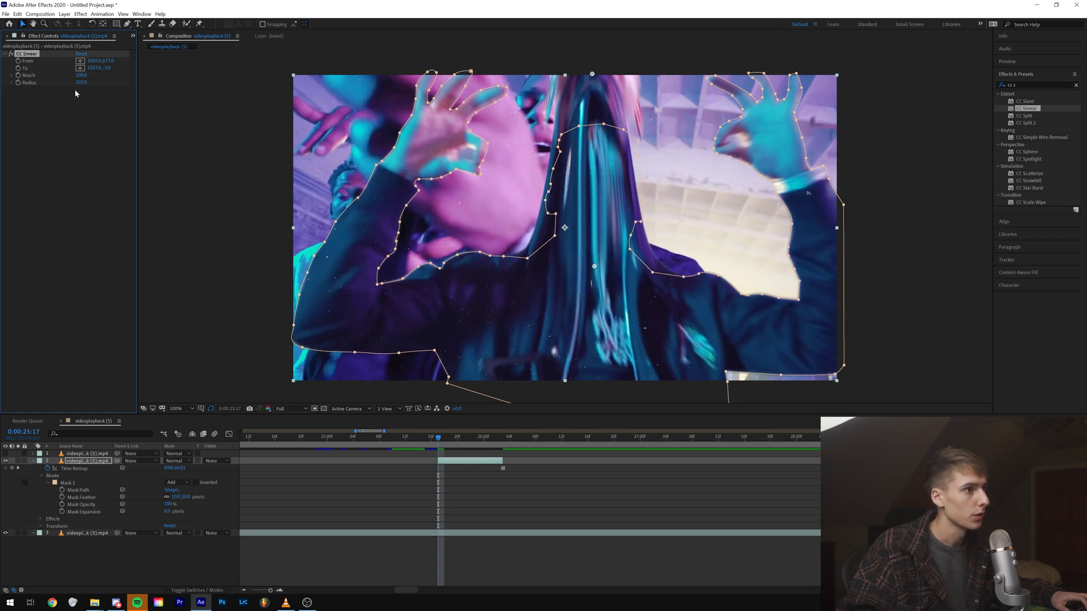
Step: Keyframe the CC Smear Reach at 100 on frame 0:00:25:17 and at 0 on frame 0:00:26:03
{"action": "left_click_drag", "start_coordinate": [80, 74], "coordinate": [85, 104]}
{"action": "key", "text": "ctrl+z"}
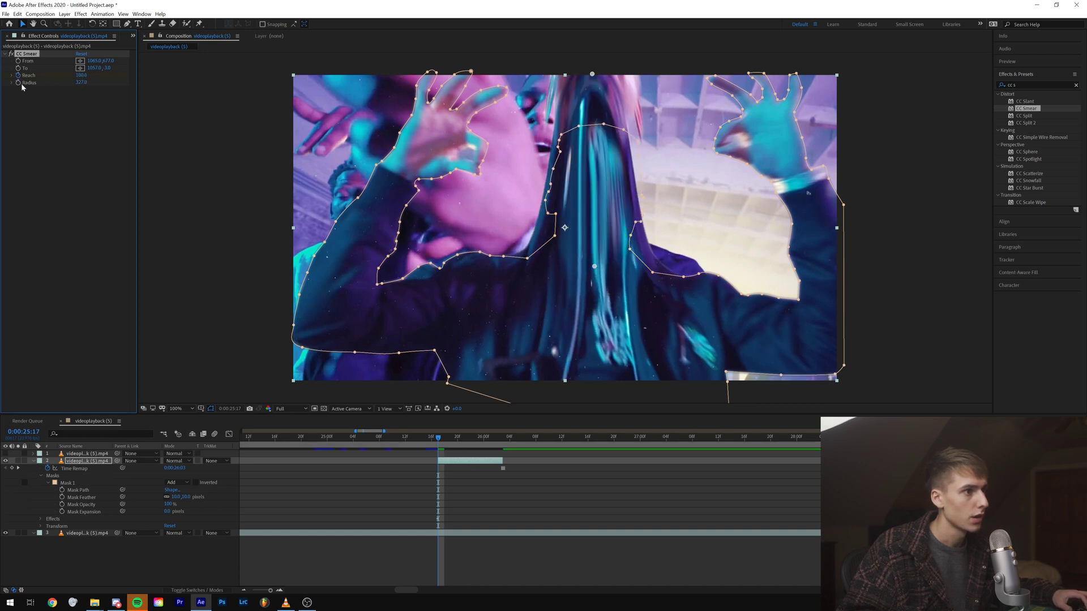
{"action": "left_click_drag", "start_coordinate": [453, 442], "coordinate": [505, 445]}
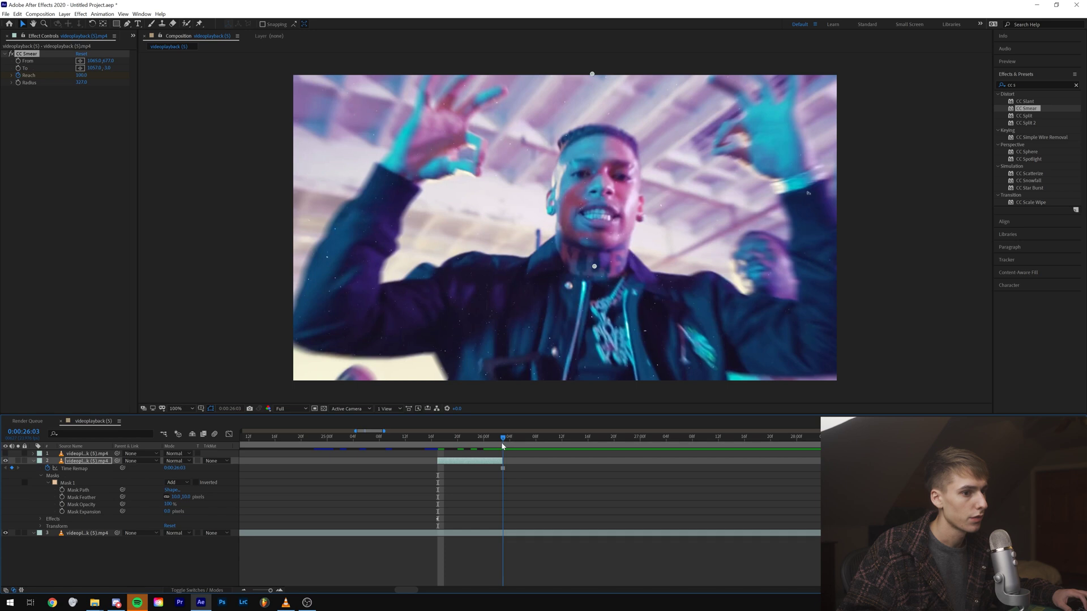
{"action": "left_click_drag", "start_coordinate": [81, 74], "coordinate": [63, 76]}
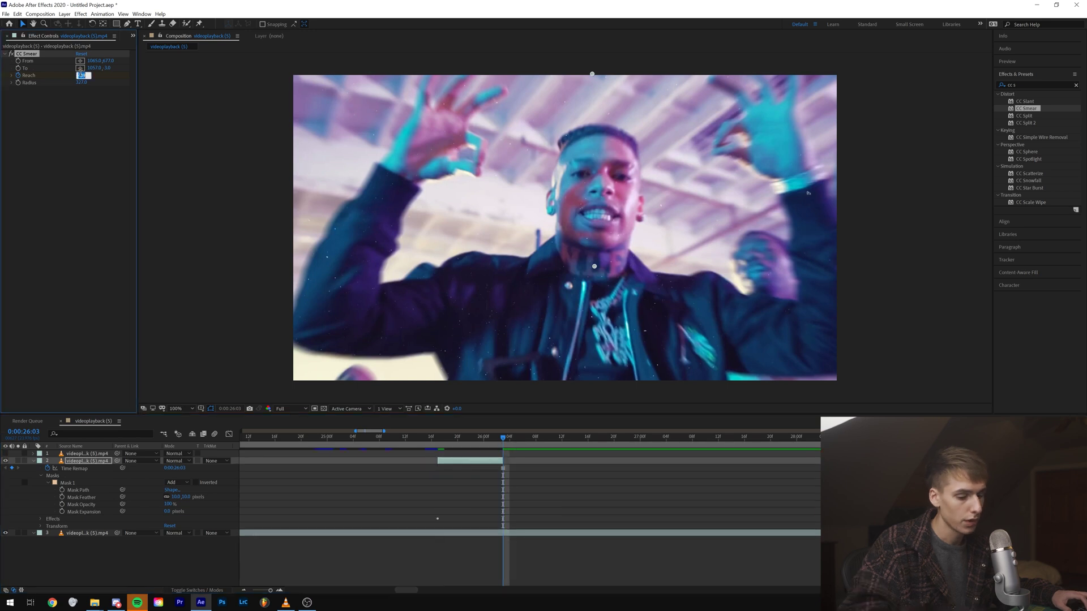
Step: Back at 0:00:25:17, shift the CC Smear To point to about 1283, 66 so the smear leans to one side
{"action": "left_click", "coordinate": [431, 442]}
{"action": "left_click_drag", "start_coordinate": [432, 443], "coordinate": [438, 450]}
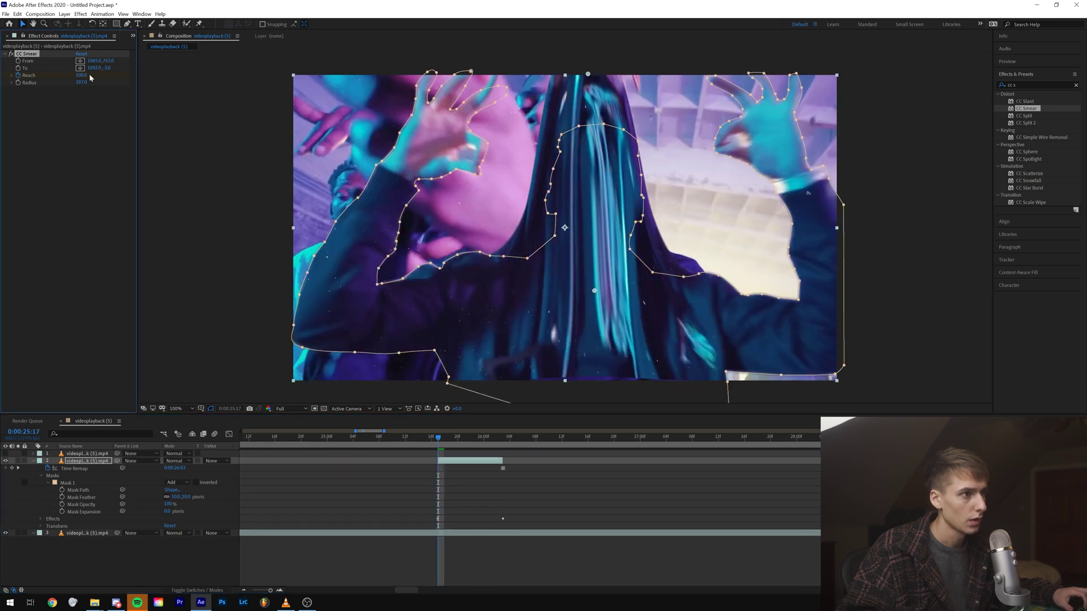
{"action": "mouse_move", "coordinate": [108, 68]}
{"action": "left_mouse_down"}
{"action": "mouse_move", "coordinate": [191, 63]}
{"action": "mouse_move", "coordinate": [111, 76]}
{"action": "mouse_move", "coordinate": [216, 87]}
{"action": "left_mouse_up"}
Step: Find Optics Compensation, apply it to the masked frozen layer and enable Reverse Lens Distortion
{"action": "left_click", "coordinate": [1022, 85]}
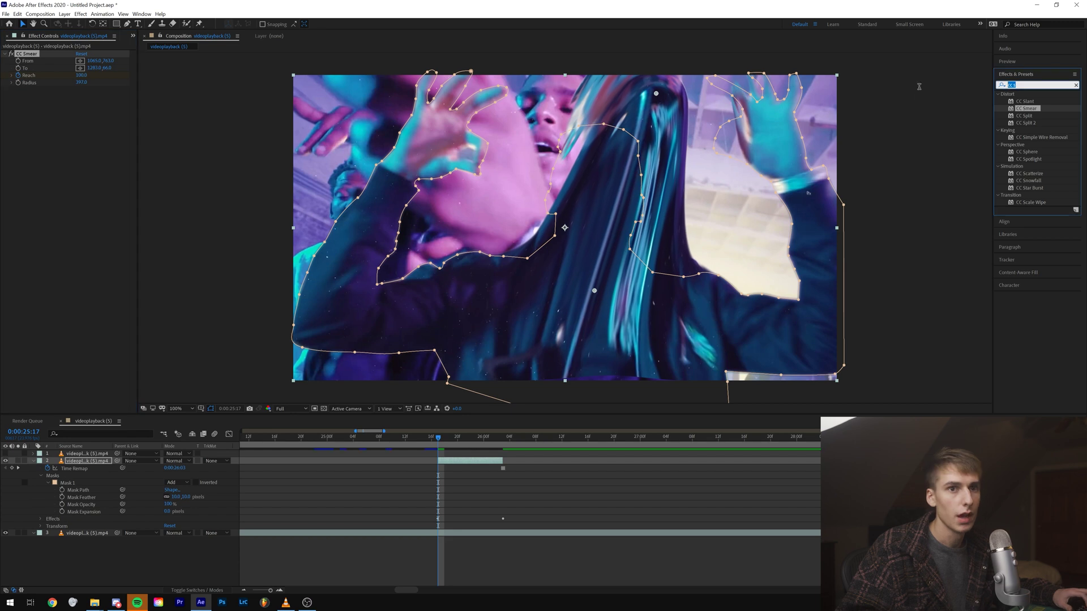
{"action": "type", "text": "optic"}
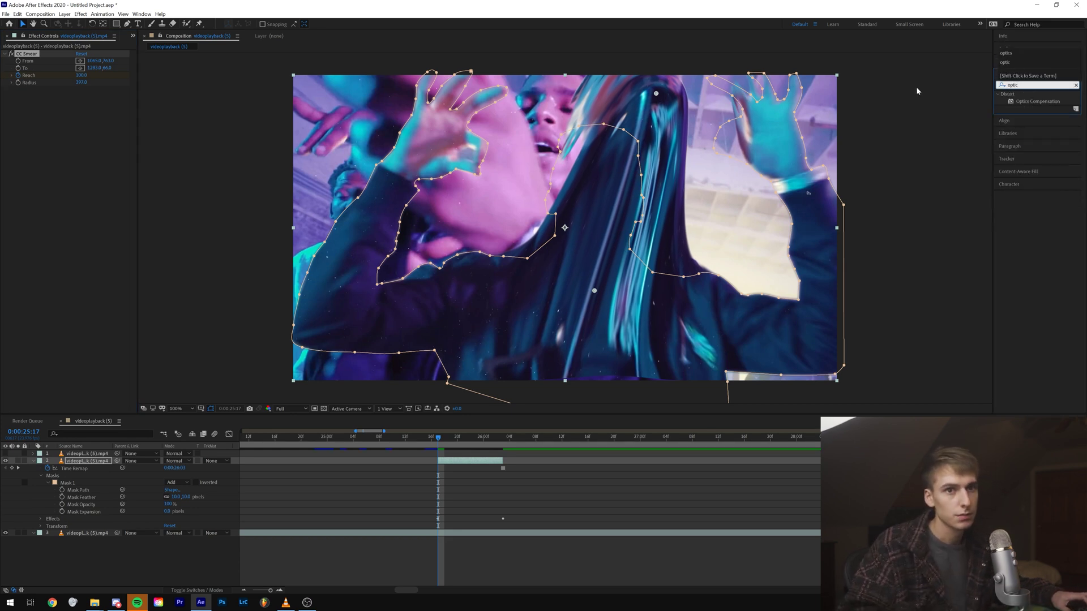
{"action": "left_click_drag", "start_coordinate": [1037, 101], "coordinate": [78, 106]}
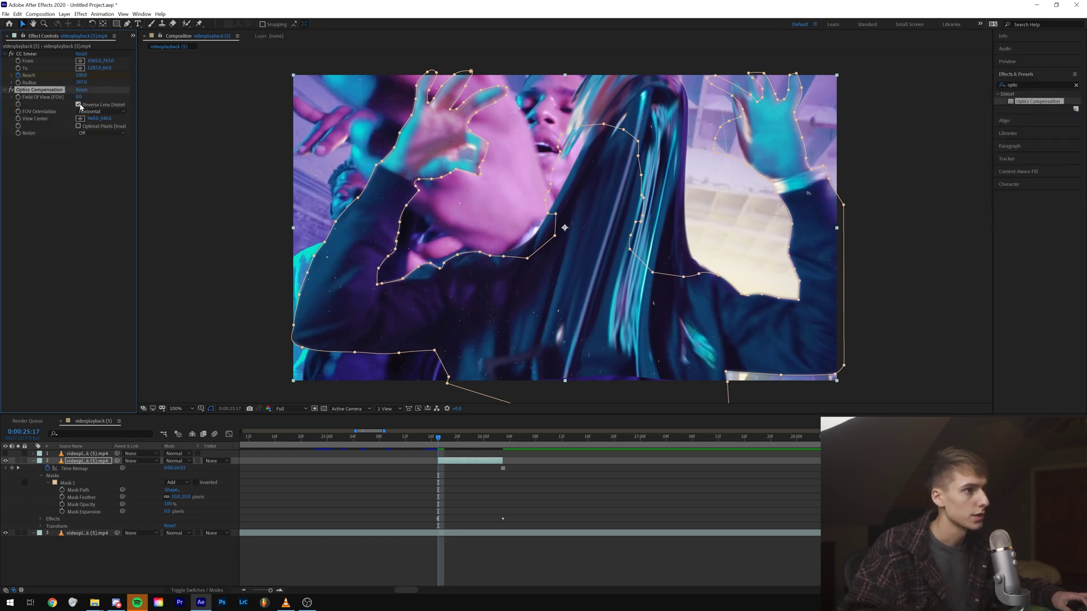
Step: Set the Optics Compensation Field of View to about 111.9 with the View Center at 823, 540, keyframing the Field of View
{"action": "left_click_drag", "start_coordinate": [79, 97], "coordinate": [456, 95]}
{"action": "left_click_drag", "start_coordinate": [106, 119], "coordinate": [0, 121]}
{"action": "key", "text": "ctrl+z"}
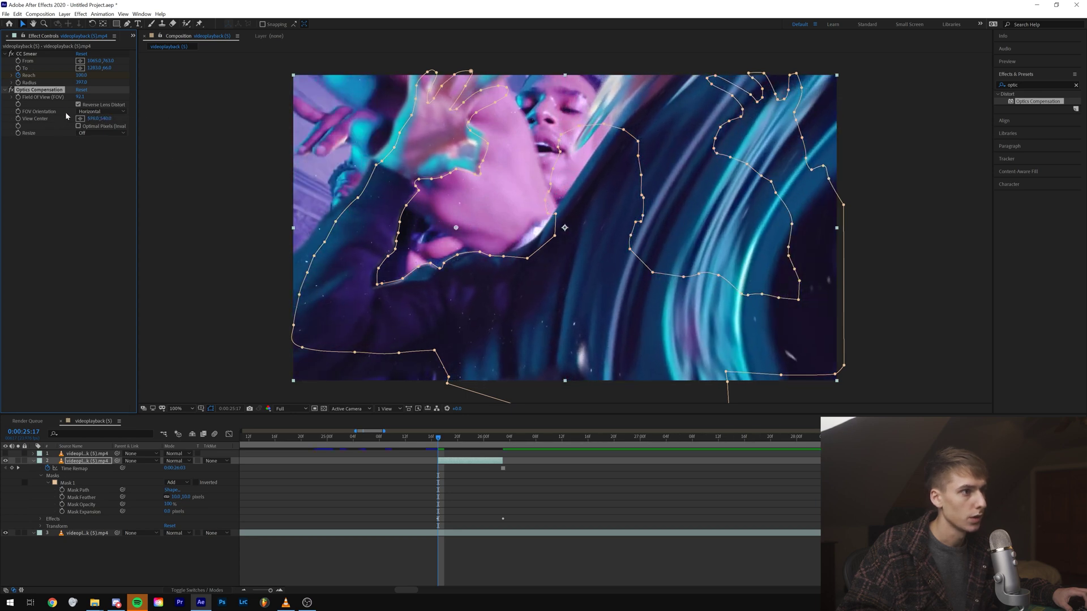
{"action": "left_click_drag", "start_coordinate": [80, 96], "coordinate": [166, 97]}
{"action": "mouse_move", "coordinate": [93, 119]}
{"action": "left_mouse_down"}
{"action": "mouse_move", "coordinate": [60, 120]}
{"action": "mouse_move", "coordinate": [202, 121]}
{"action": "left_mouse_up"}
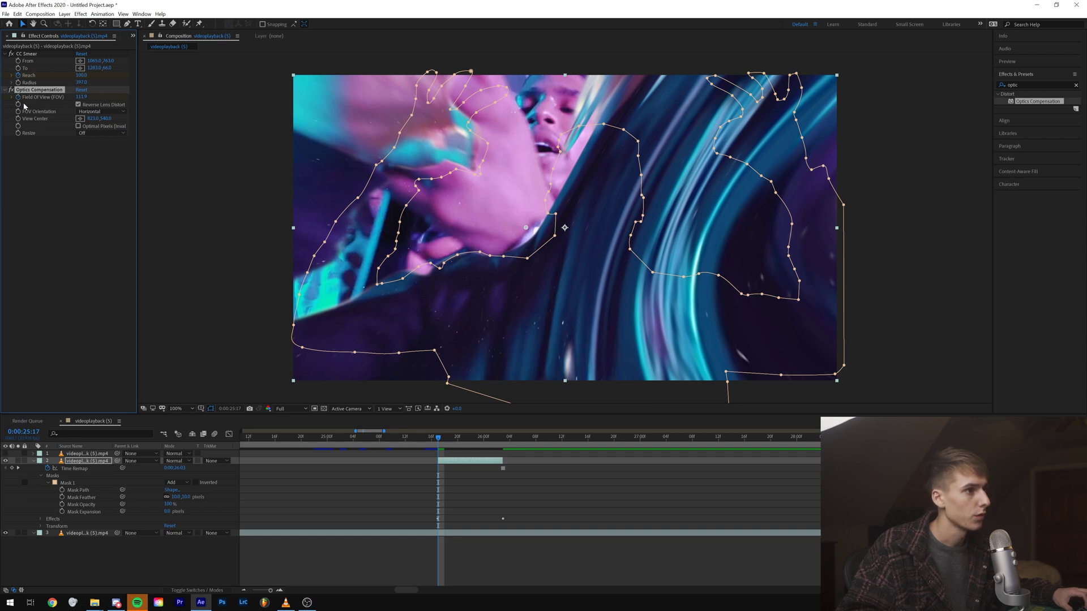
Step: Add a Field of View keyframe of 0 at 0:00:26:02
{"action": "left_click", "coordinate": [497, 437]}
{"action": "type", "text": "0"}
{"action": "key", "text": "Return"}
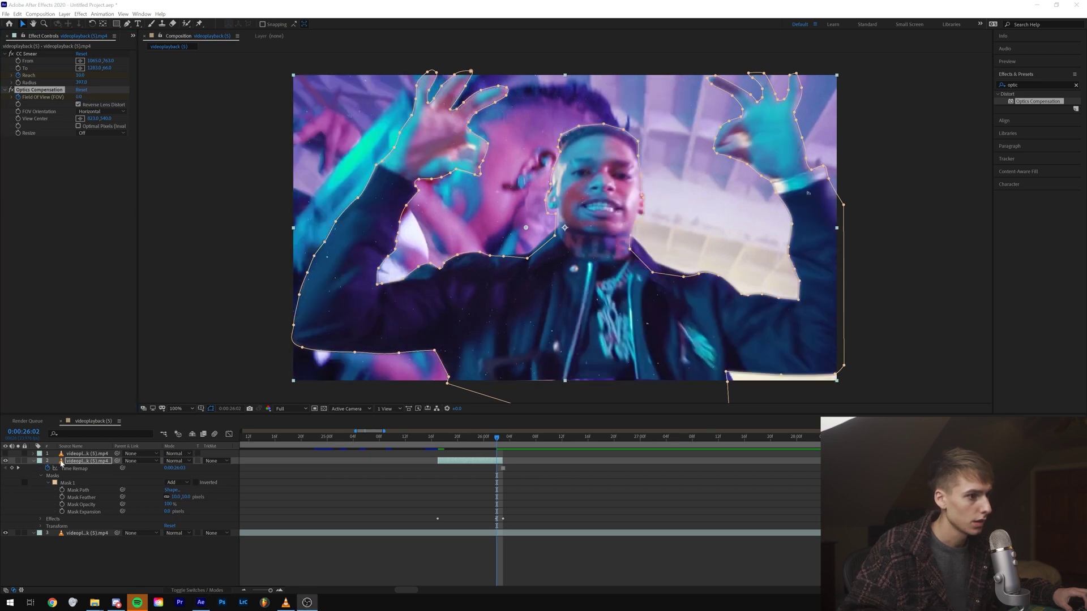
Step: Reveal the frozen layer's effect keyframes and move the ending Field of View keyframe in line with the last Reach keyframe
{"action": "left_click", "coordinate": [41, 476]}
{"action": "left_click", "coordinate": [41, 483]}
{"action": "left_click", "coordinate": [48, 498]}
{"action": "left_click", "coordinate": [48, 491]}
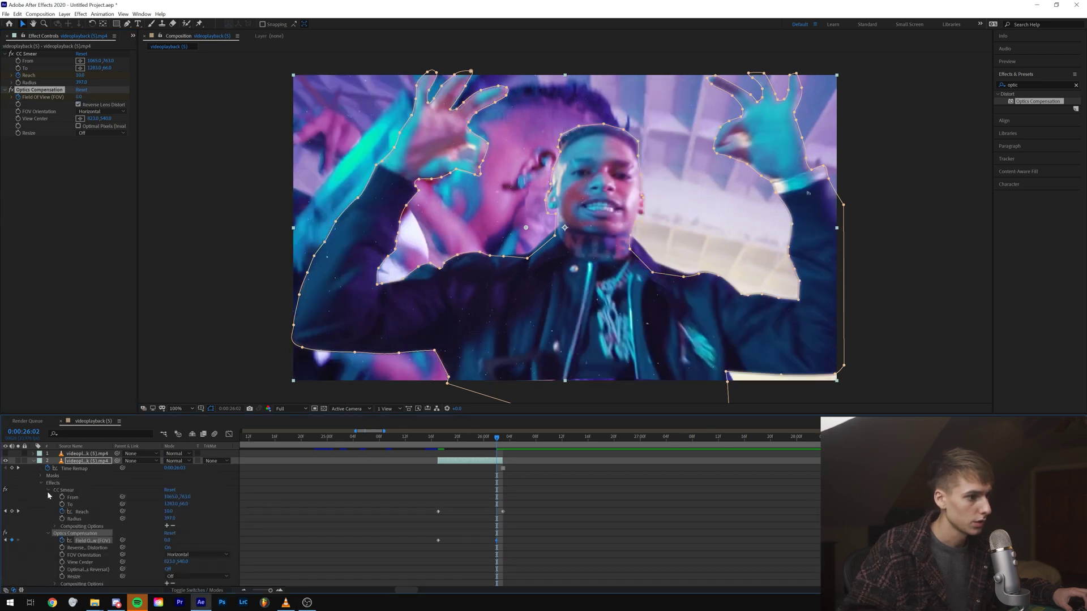
{"action": "left_click_drag", "start_coordinate": [496, 540], "coordinate": [503, 540]}
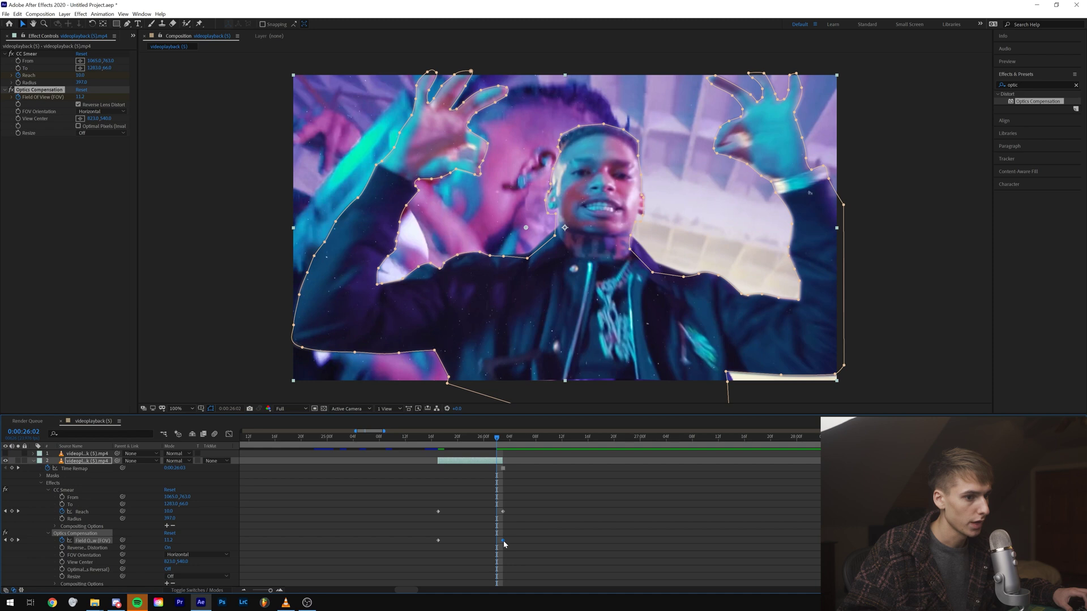
Step: Animate the Optics Compensation View Center from 0:00:25:17 toward the frame's upper right, ending in line with the other effects' last keyframes
{"action": "left_click_drag", "start_coordinate": [500, 442], "coordinate": [441, 449]}
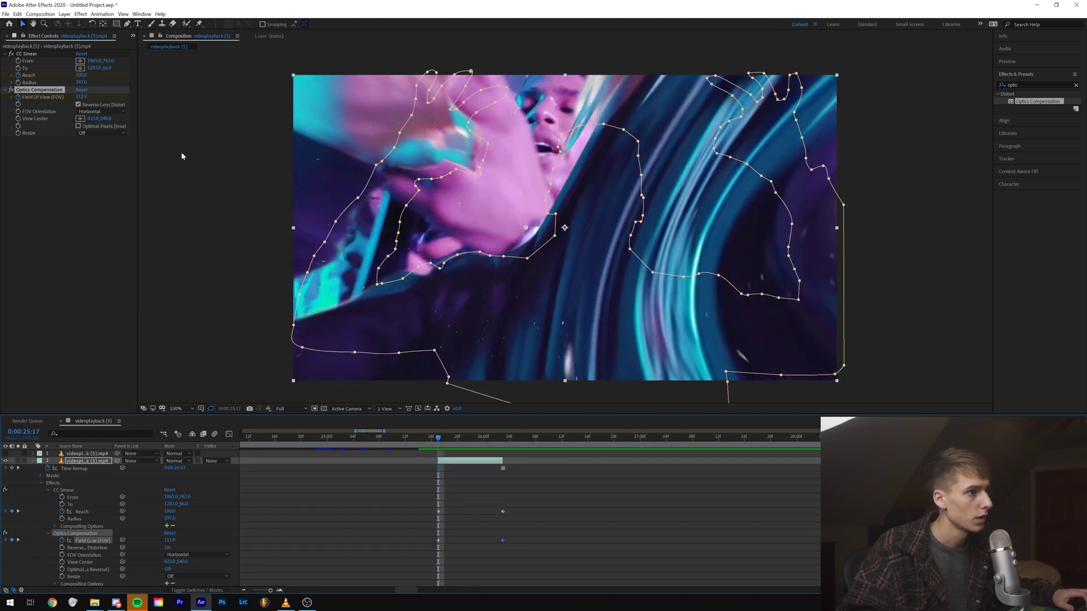
{"action": "left_click", "coordinate": [18, 118]}
{"action": "left_click_drag", "start_coordinate": [451, 452], "coordinate": [477, 450]}
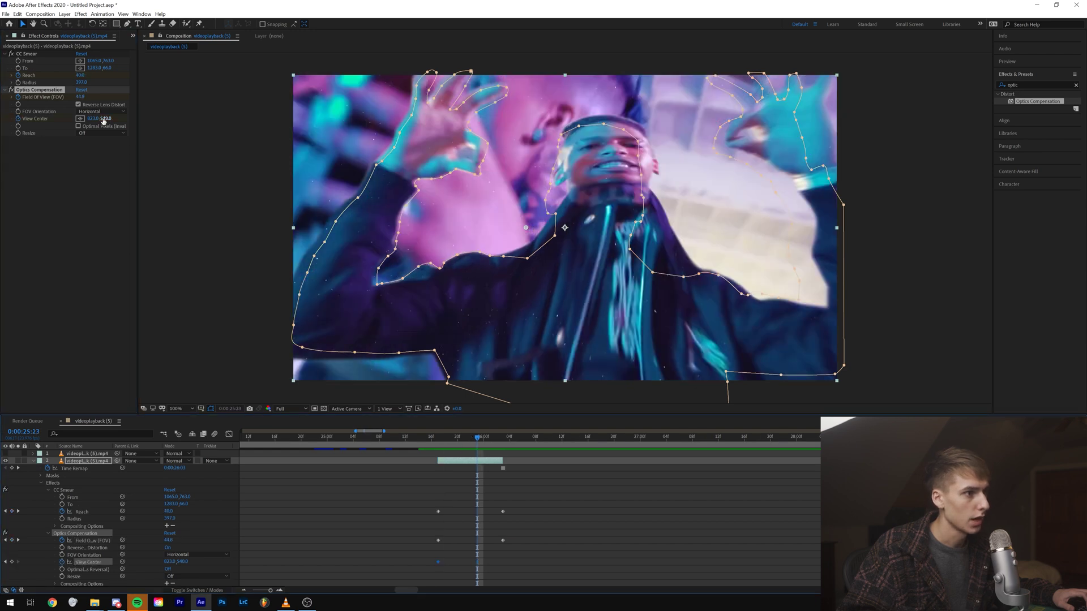
{"action": "left_click_drag", "start_coordinate": [103, 120], "coordinate": [0, 143]}
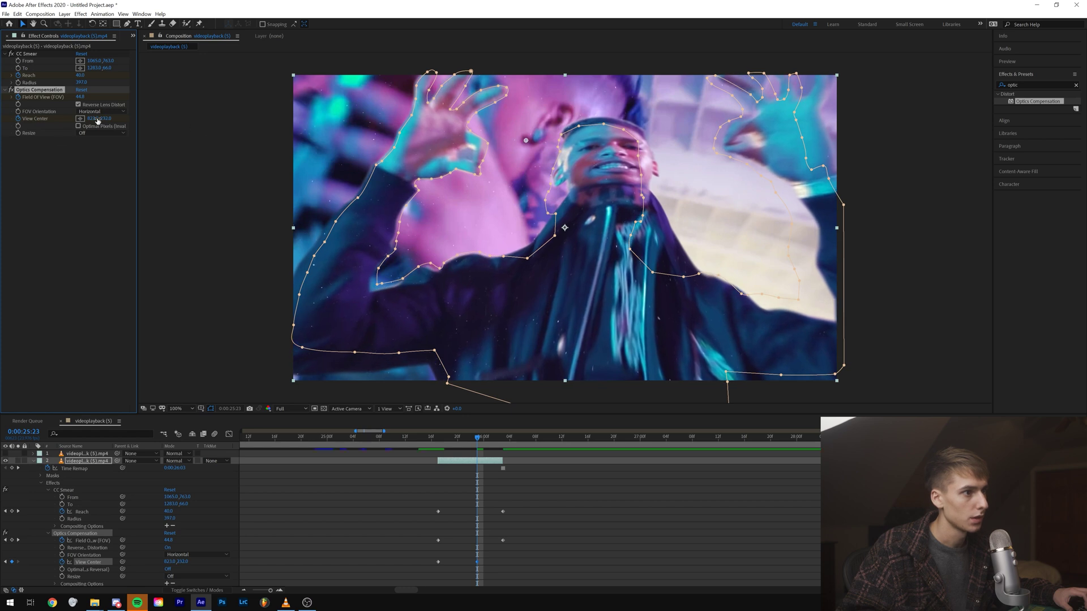
{"action": "left_click_drag", "start_coordinate": [98, 121], "coordinate": [247, 128]}
{"action": "left_click_drag", "start_coordinate": [477, 562], "coordinate": [504, 565]}
{"action": "left_click", "coordinate": [444, 445]}
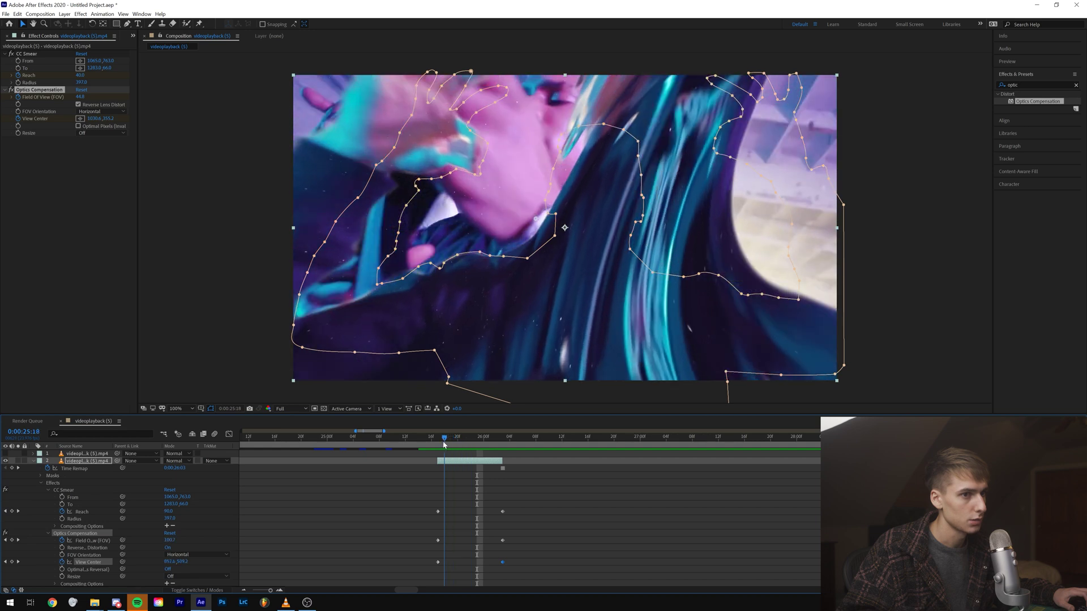
{"action": "mouse_move", "coordinate": [454, 445]}
{"action": "left_mouse_down"}
{"action": "mouse_move", "coordinate": [528, 446]}
{"action": "mouse_move", "coordinate": [437, 448]}
{"action": "left_mouse_up"}
Step: Find the Wave Warp effect and apply it to the masked frozen layer at 0:00:25:17
{"action": "left_click", "coordinate": [457, 461]}
{"action": "left_click_drag", "start_coordinate": [1032, 85], "coordinate": [801, 86]}
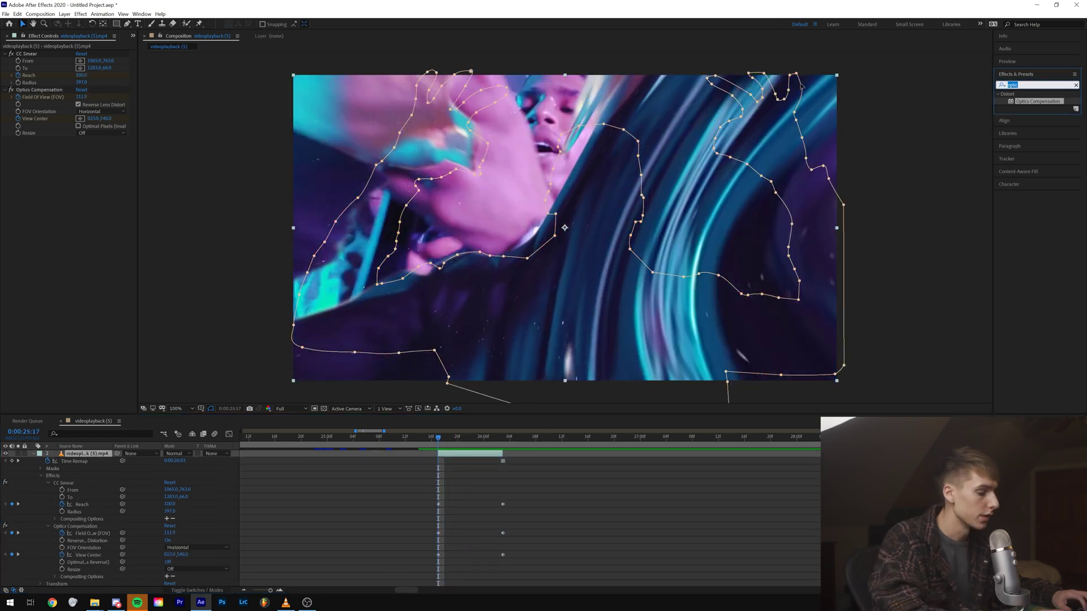
{"action": "type", "text": "wave"}
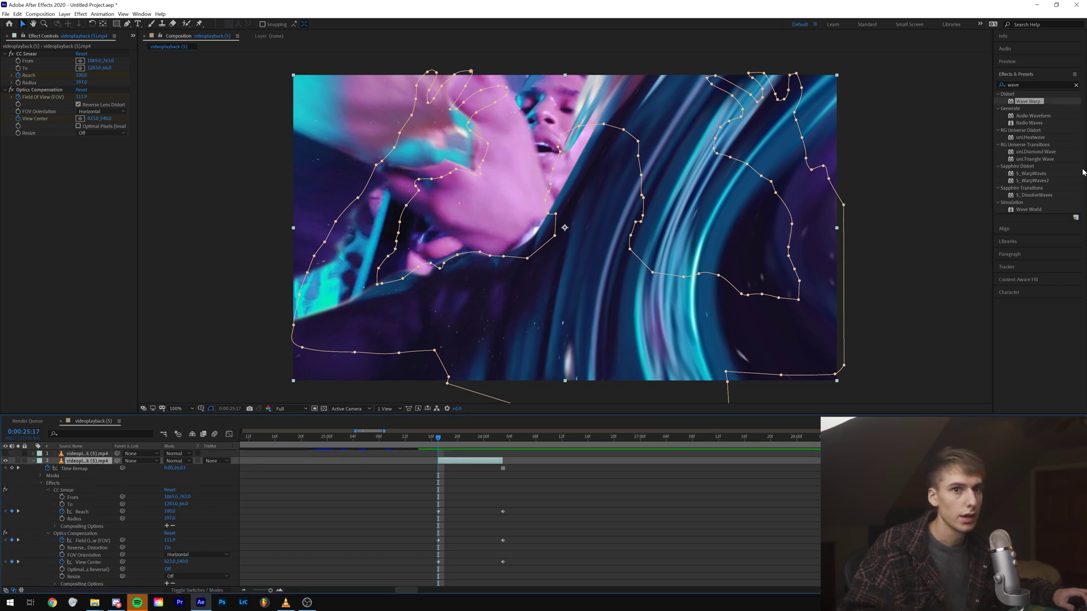
{"action": "left_click_drag", "start_coordinate": [1029, 102], "coordinate": [473, 464]}
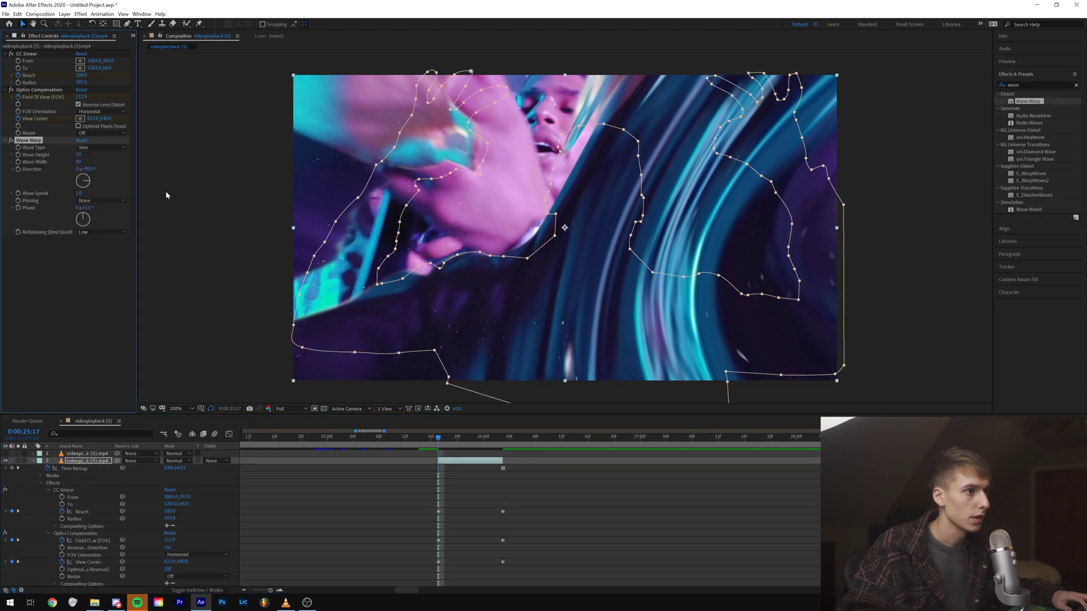
Step: Increase the Wave Warp height, widen the waves to about 172 and set Pinning to All Edges
{"action": "left_click_drag", "start_coordinate": [77, 162], "coordinate": [651, 175]}
{"action": "left_click_drag", "start_coordinate": [82, 153], "coordinate": [98, 150]}
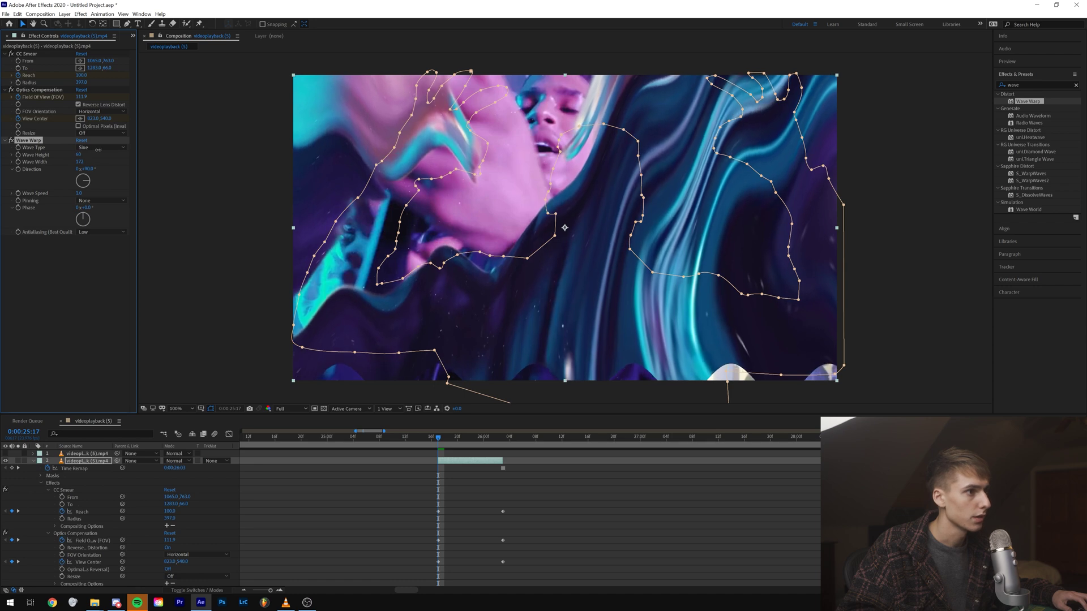
{"action": "left_click", "coordinate": [82, 201]}
{"action": "left_click", "coordinate": [86, 216]}
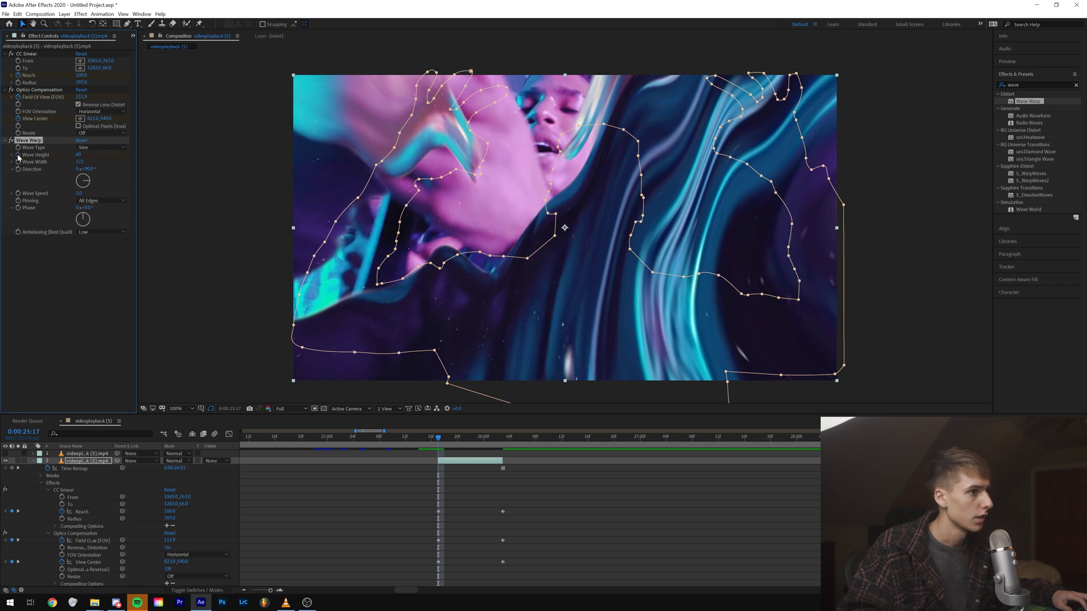
Step: Animate the Wave Height down to 0 at 0:00:26:03 and strengthen its starting value at 0:00:25:17
{"action": "left_click", "coordinate": [497, 442]}
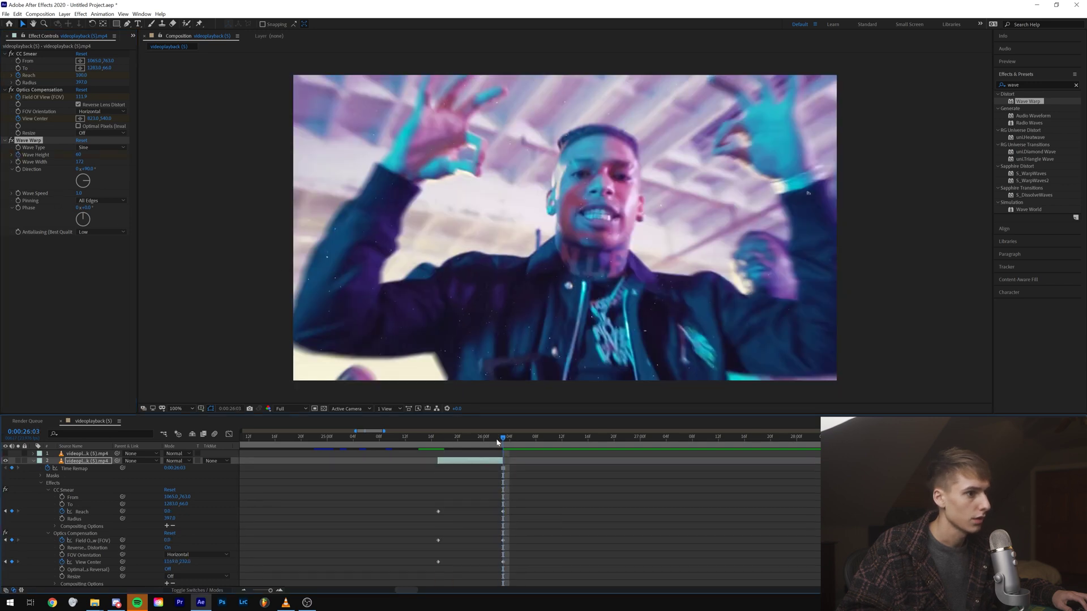
{"action": "left_click", "coordinate": [78, 154]}
{"action": "type", "text": "0"}
{"action": "left_click", "coordinate": [48, 253]}
{"action": "mouse_move", "coordinate": [443, 443]}
{"action": "left_mouse_down"}
{"action": "mouse_move", "coordinate": [504, 444]}
{"action": "mouse_move", "coordinate": [438, 442]}
{"action": "left_mouse_up"}
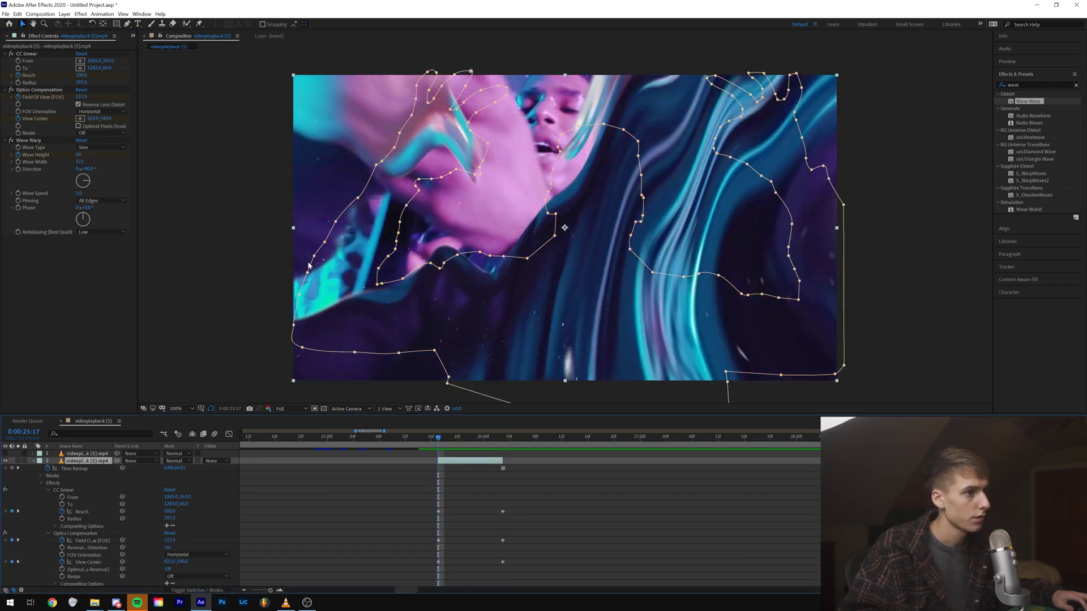
{"action": "left_click_drag", "start_coordinate": [79, 155], "coordinate": [101, 155]}
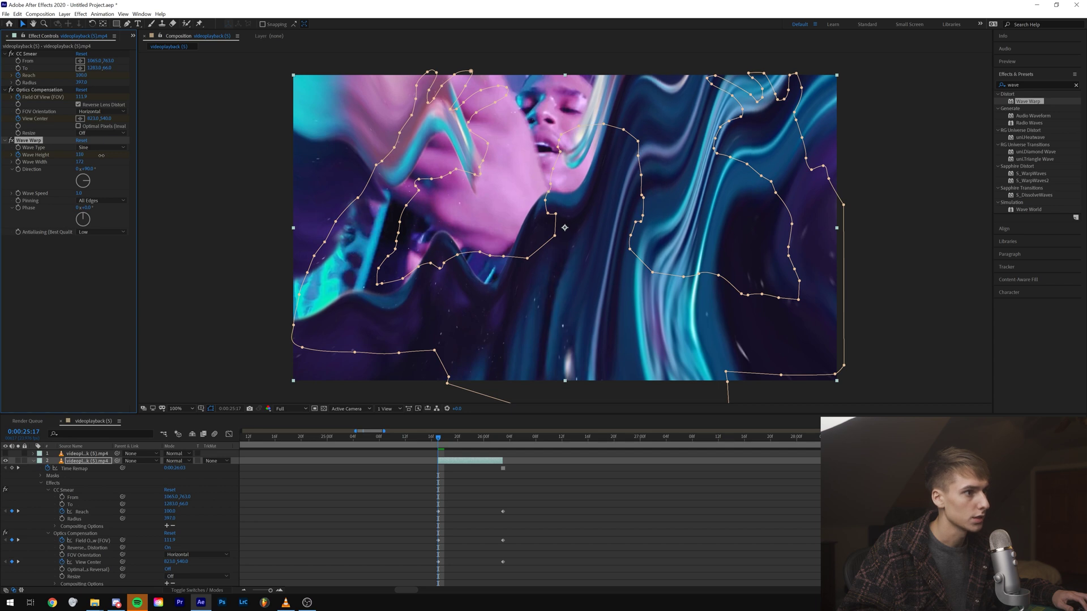
Step: Play back the transition from 0:00:25:17 to check the combined smear, lens and wave distortion
{"action": "key", "text": "space"}
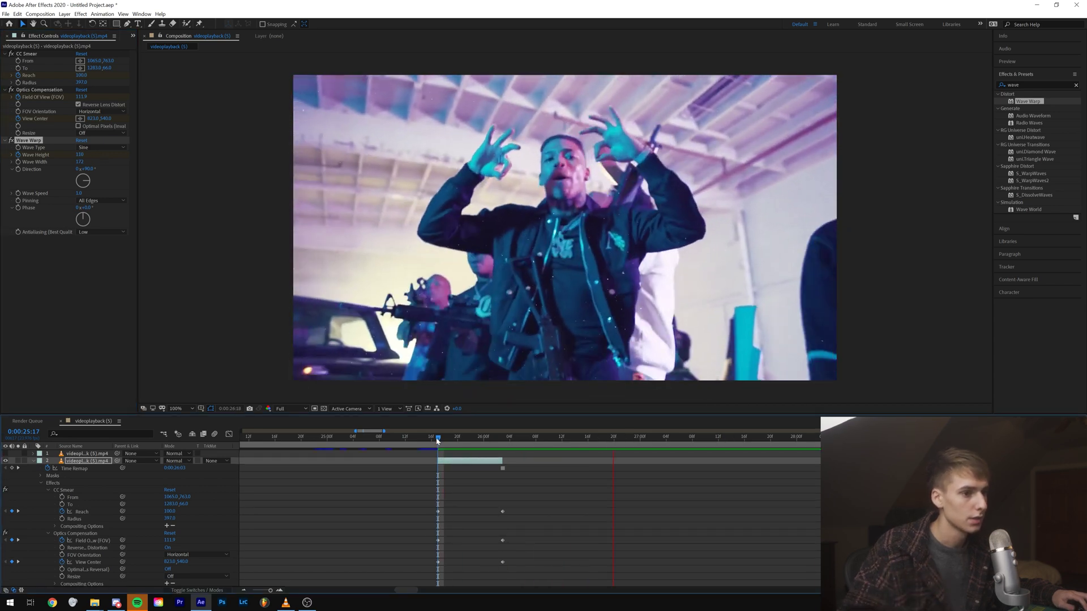
{"action": "left_click", "coordinate": [436, 441]}
{"action": "mouse_move", "coordinate": [437, 441]}
{"action": "left_mouse_down"}
{"action": "mouse_move", "coordinate": [420, 445]}
{"action": "mouse_move", "coordinate": [438, 442]}
{"action": "left_mouse_up"}
Step: Find the Sapphire S_Flicker effect and apply it to the masked frozen layer
{"action": "left_click", "coordinate": [1075, 85]}
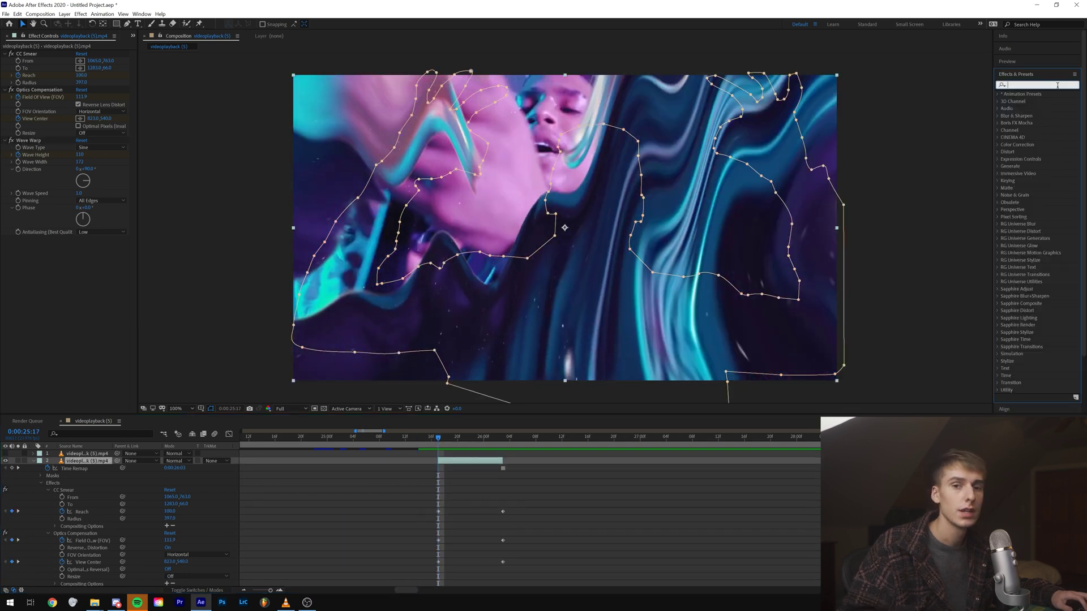
{"action": "type", "text": "flick"}
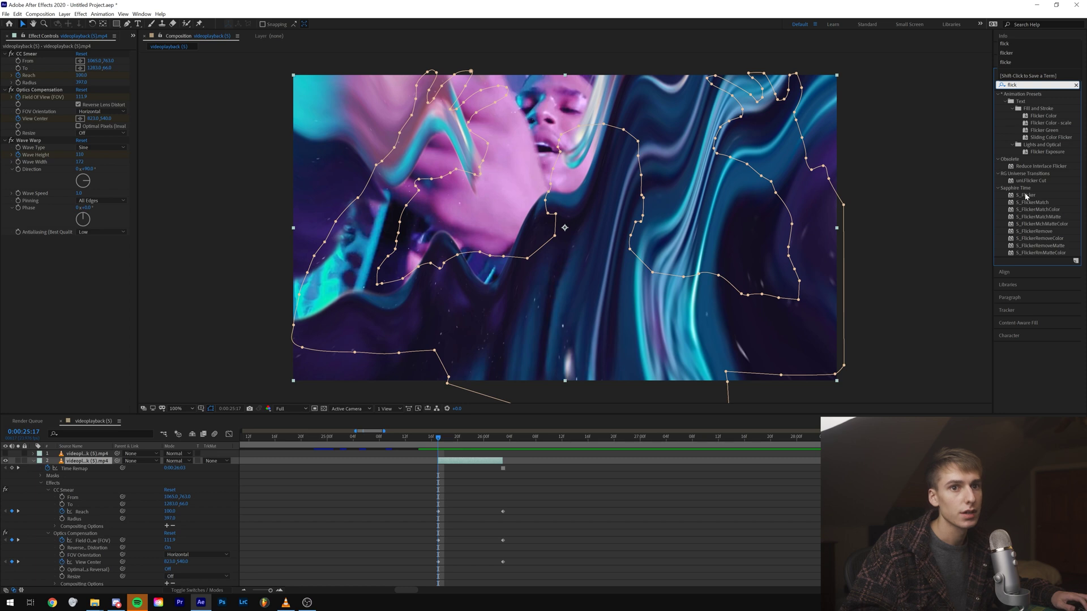
{"action": "left_click_drag", "start_coordinate": [1027, 196], "coordinate": [461, 463]}
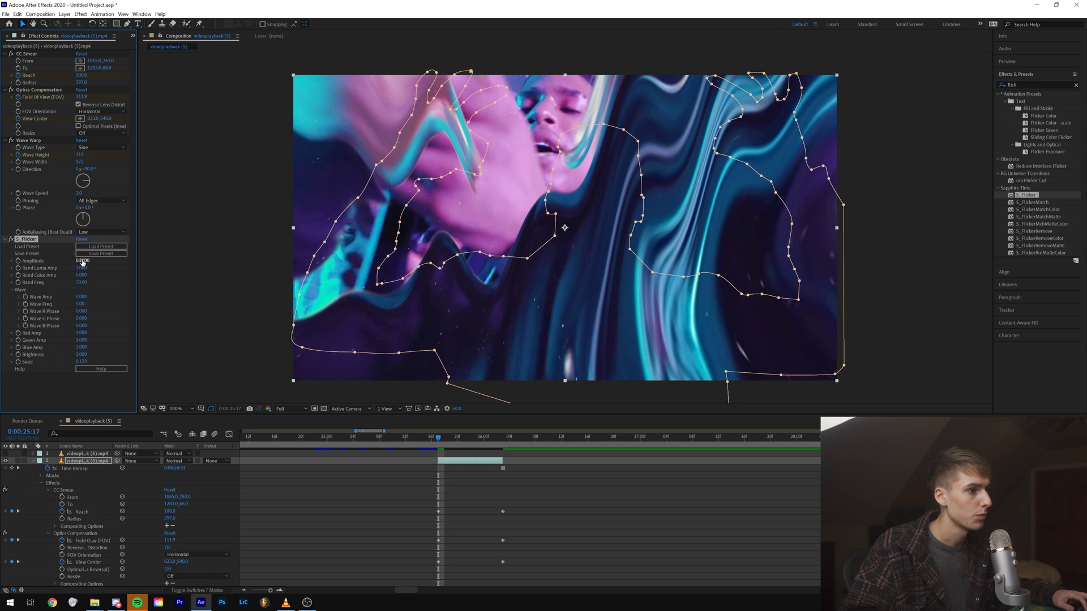
Step: Set the S_Flicker Amplitude to 1
{"action": "left_click", "coordinate": [107, 297]}
{"action": "left_click", "coordinate": [81, 262]}
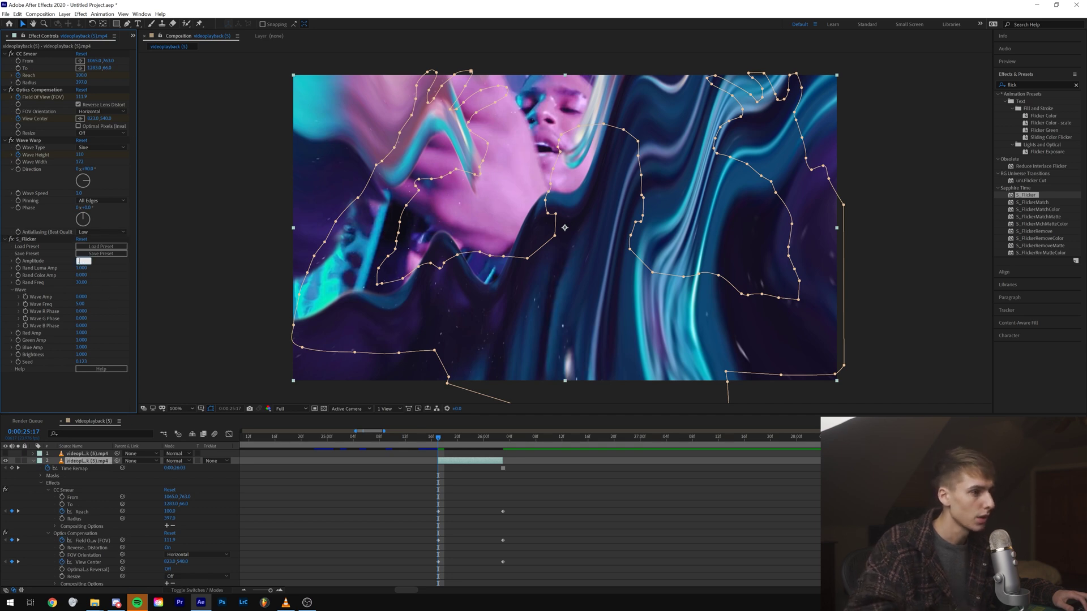
{"action": "type", "text": ".5"}
{"action": "key", "text": "BackSpace"}
{"action": "key", "text": "BackSpace"}
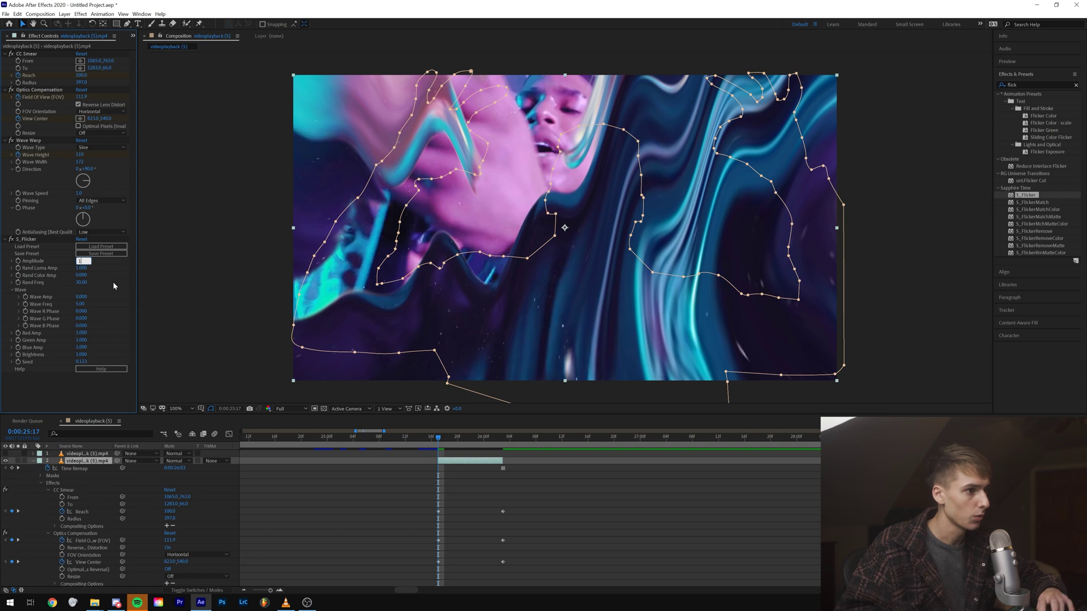
{"action": "key", "text": "Return"}
Step: Play back the transition and examine the flicker on the frozen layer around 0:00:25:19
{"action": "key", "text": "space"}
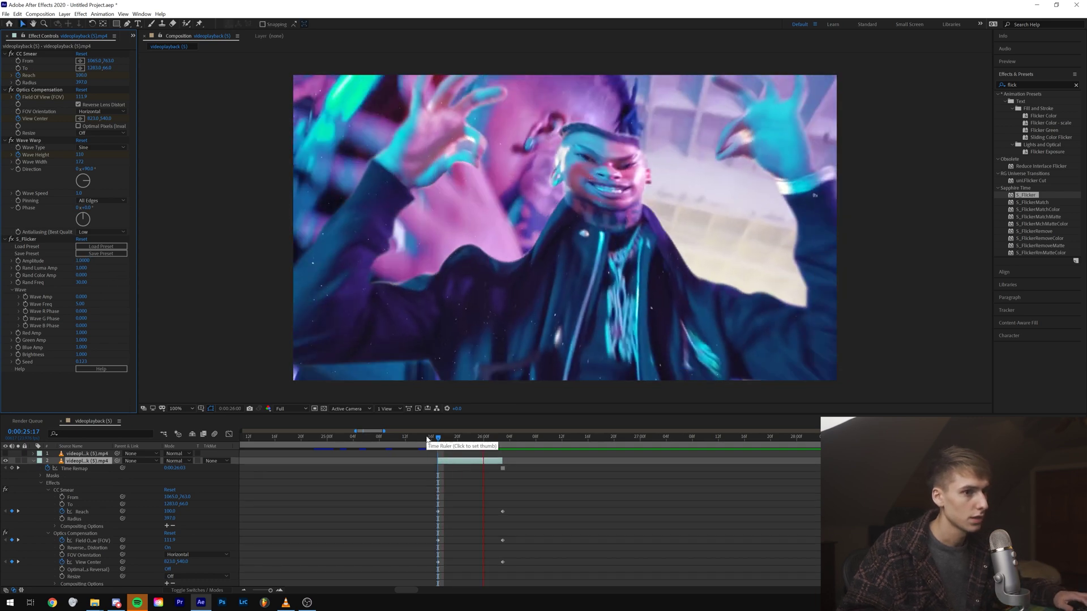
{"action": "key", "text": "space"}
{"action": "left_click_drag", "start_coordinate": [439, 441], "coordinate": [452, 444]}
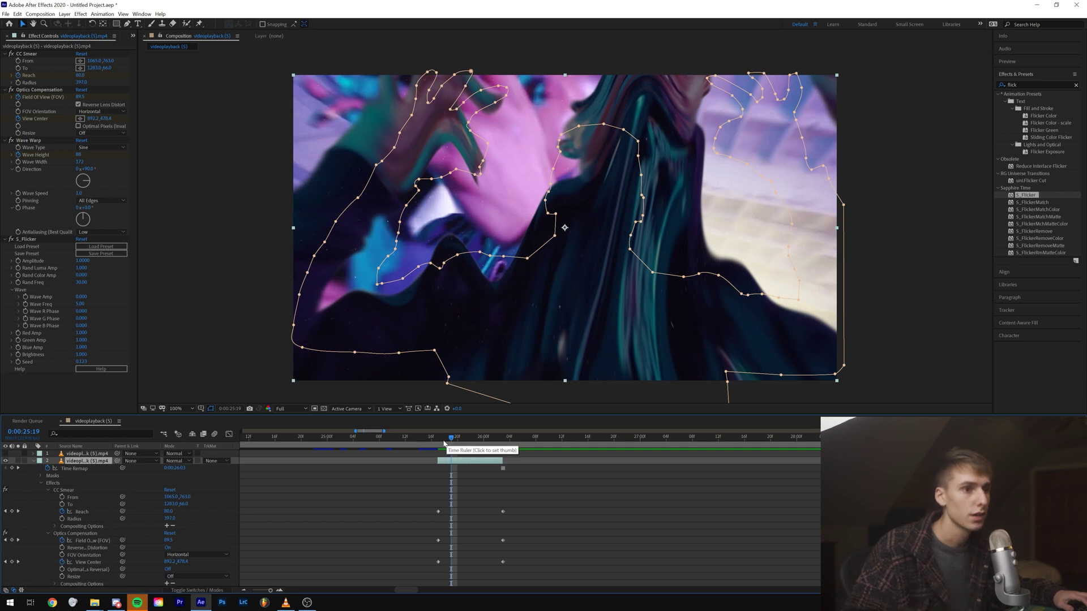
{"action": "mouse_move", "coordinate": [453, 441]}
{"action": "left_mouse_down"}
{"action": "mouse_move", "coordinate": [440, 441]}
{"action": "mouse_move", "coordinate": [452, 442]}
{"action": "left_mouse_up"}
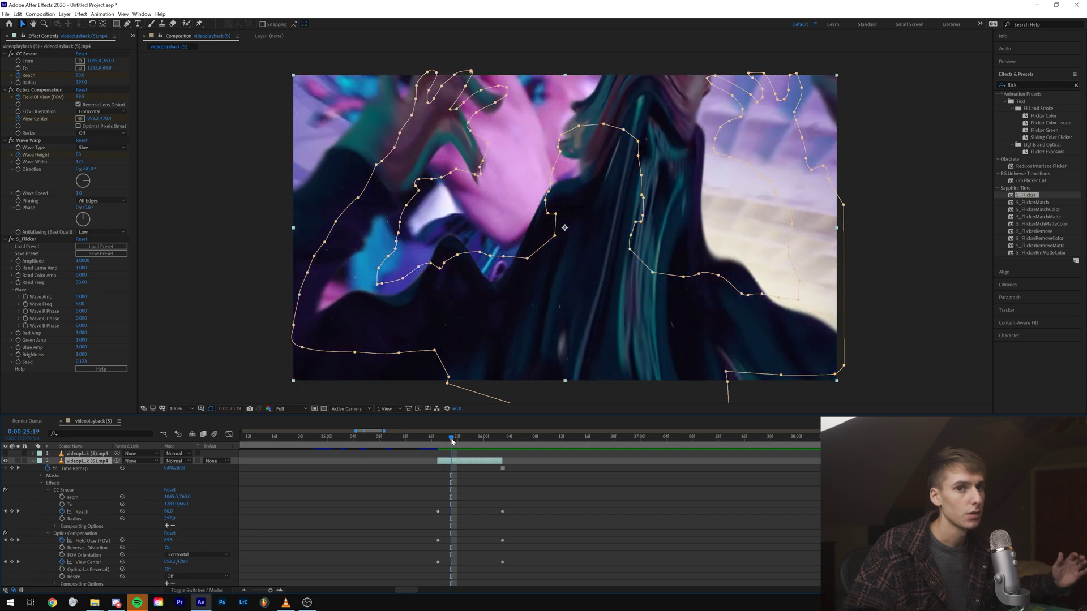
Step: At the frozen layer's start, 0:00:25:17, set the S_Flicker Amplitude to 1.5
{"action": "mouse_move", "coordinate": [454, 441]}
{"action": "left_mouse_down"}
{"action": "mouse_move", "coordinate": [503, 444]}
{"action": "mouse_move", "coordinate": [438, 449]}
{"action": "left_mouse_up"}
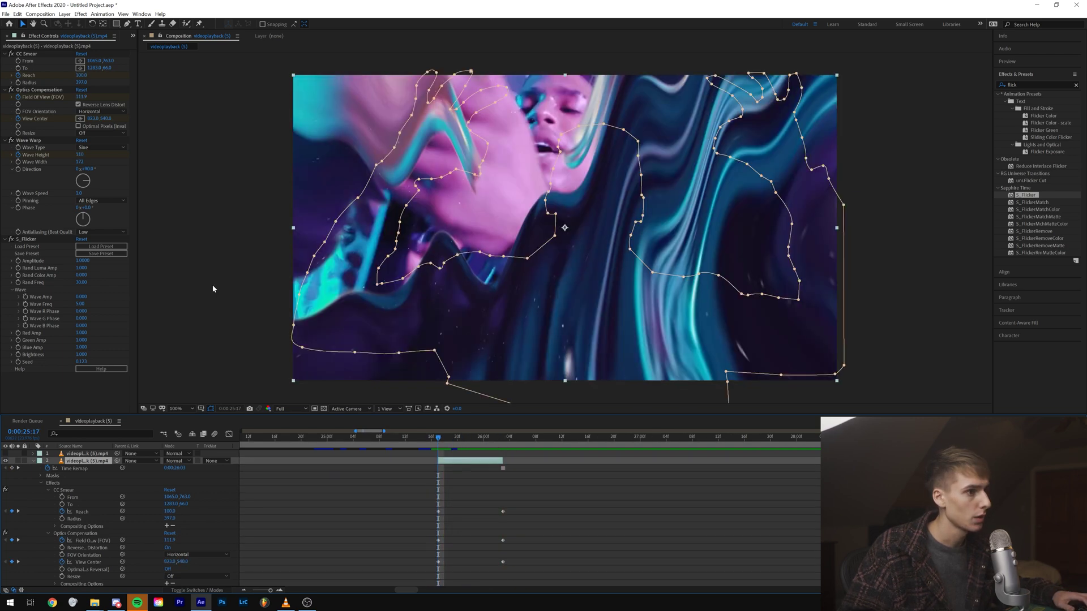
{"action": "left_click", "coordinate": [79, 261]}
{"action": "type", "text": "1.5"}
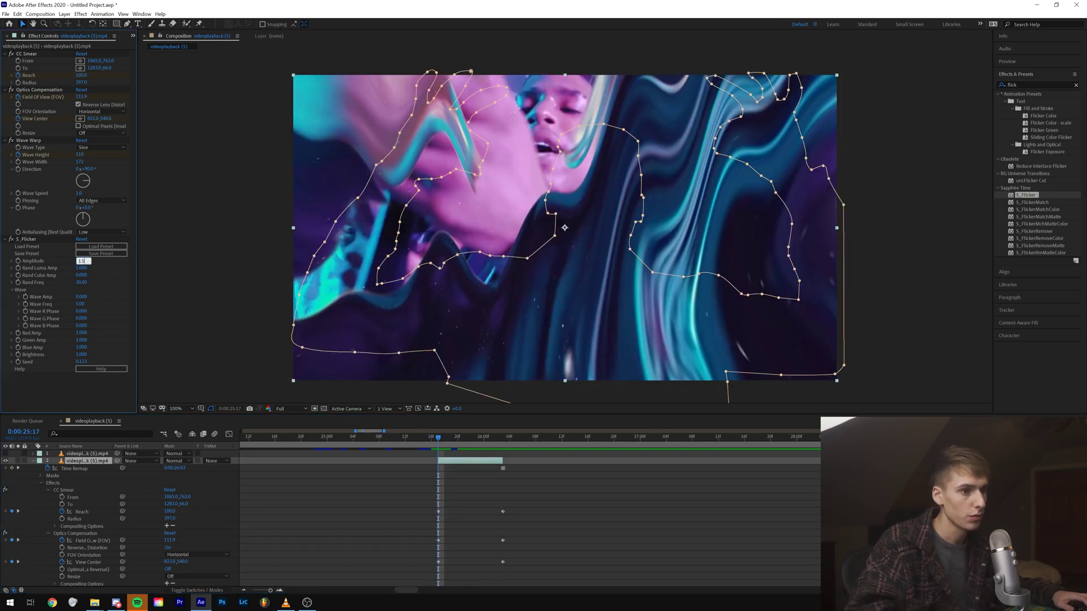
{"action": "key", "text": "Return"}
{"action": "mouse_move", "coordinate": [438, 439]}
{"action": "left_mouse_down"}
{"action": "mouse_move", "coordinate": [429, 441]}
{"action": "mouse_move", "coordinate": [438, 444]}
{"action": "left_mouse_up"}
Step: Find the Sapphire S_Glow effect and apply it to the masked frozen layer
{"action": "left_click", "coordinate": [1076, 86]}
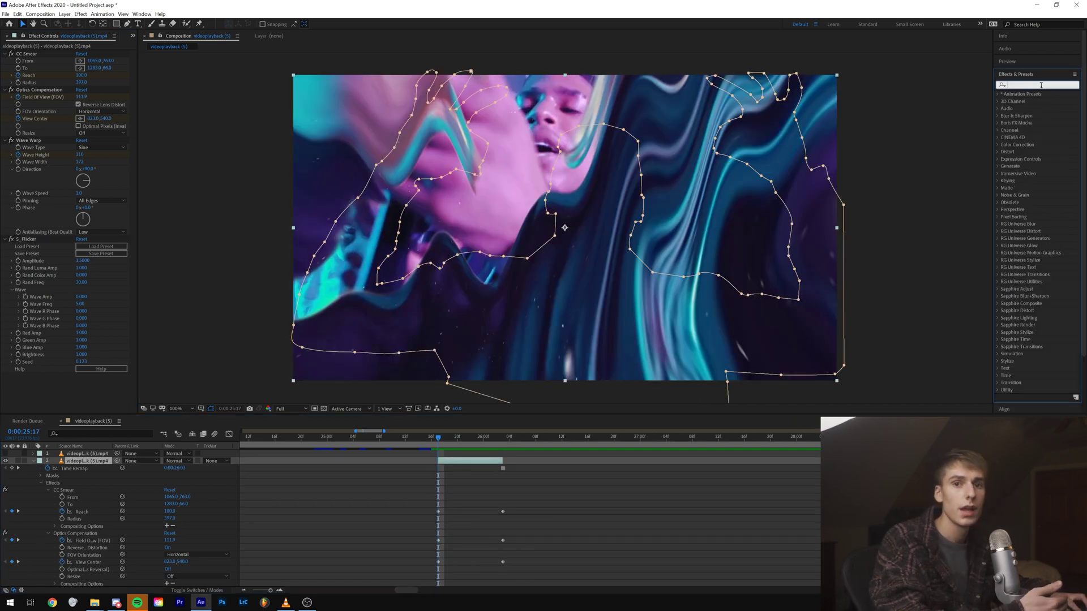
{"action": "type", "text": "glow"}
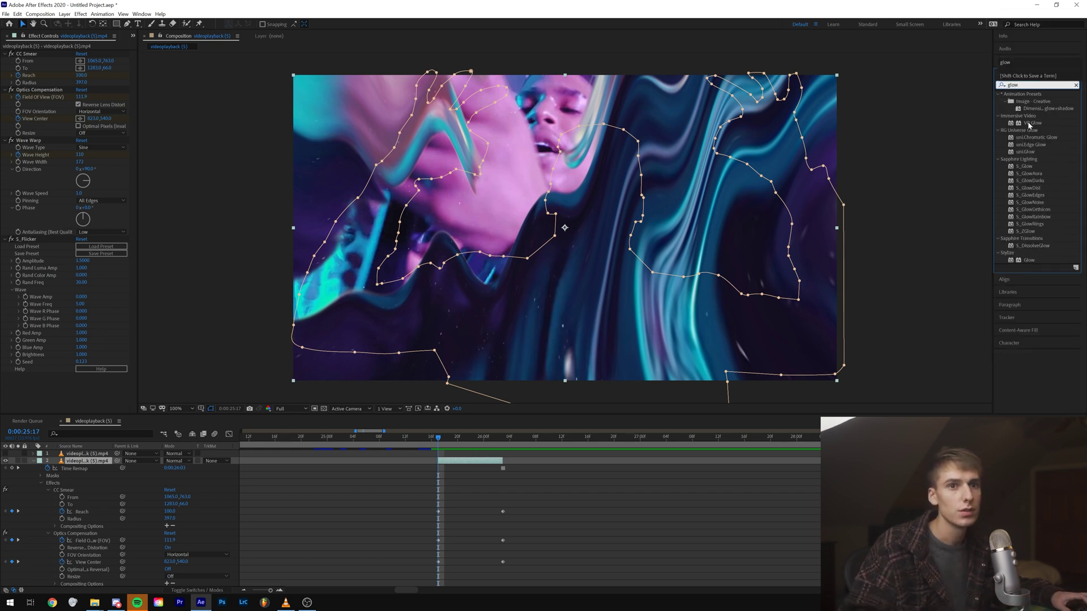
{"action": "left_click_drag", "start_coordinate": [1024, 166], "coordinate": [461, 464]}
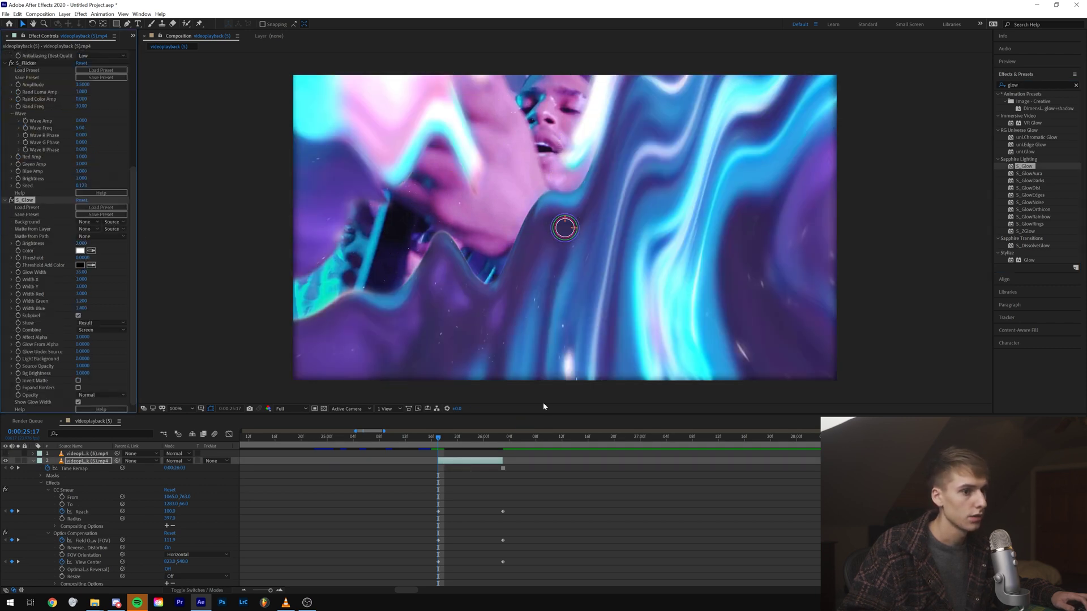
Step: Keyframe the S_Glow Brightness at 0:00:25:17 and bring it down to 0 at 0:00:26:03
{"action": "mouse_move", "coordinate": [438, 448]}
{"action": "left_mouse_down"}
{"action": "mouse_move", "coordinate": [480, 441]}
{"action": "mouse_move", "coordinate": [438, 442]}
{"action": "left_mouse_up"}
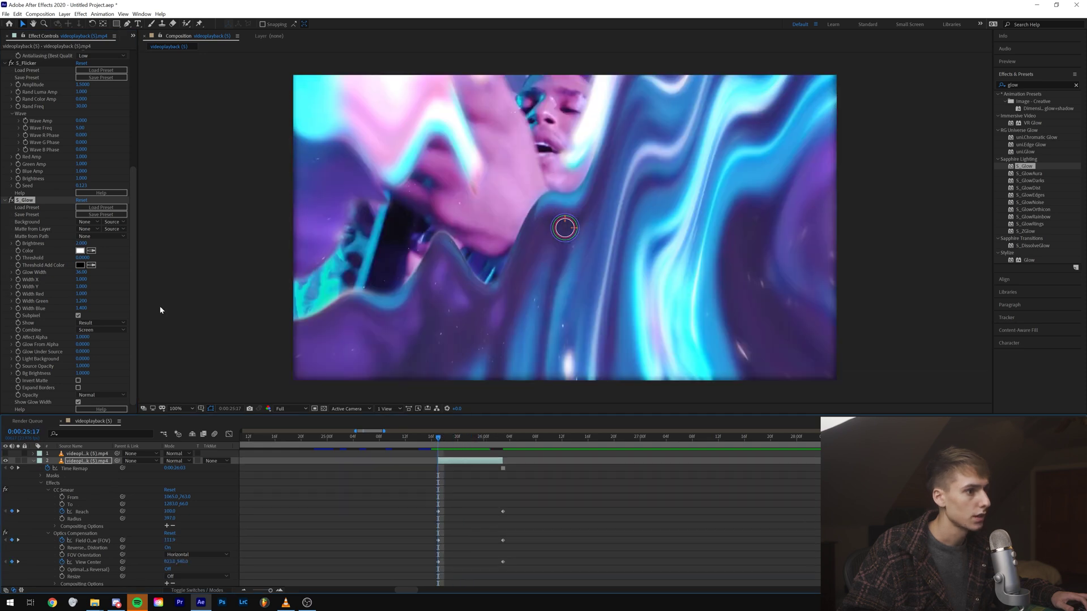
{"action": "left_click", "coordinate": [501, 444]}
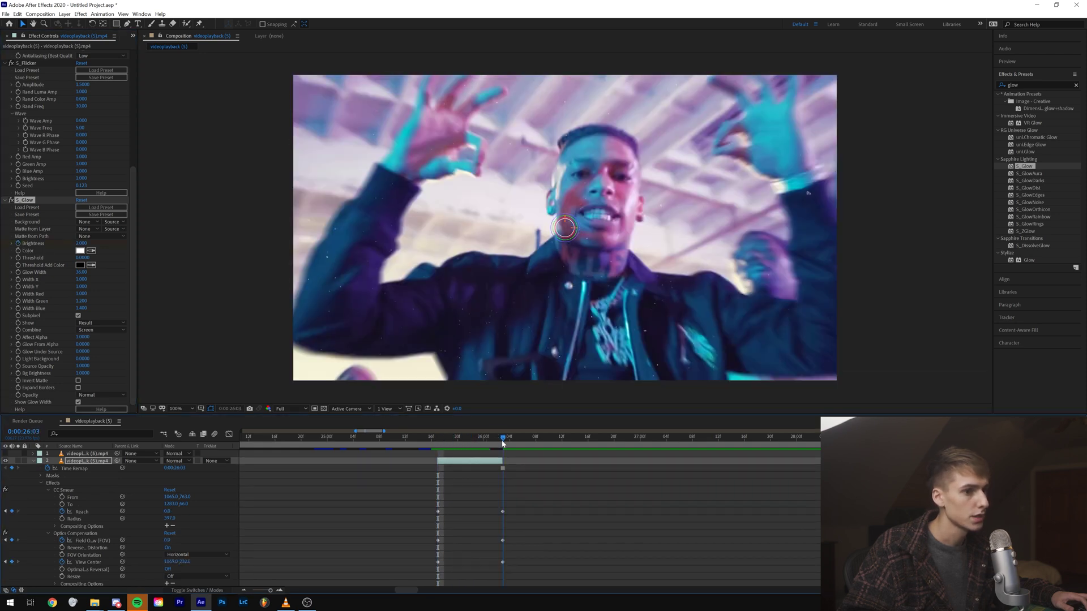
{"action": "left_click", "coordinate": [82, 244]}
{"action": "type", "text": "0"}
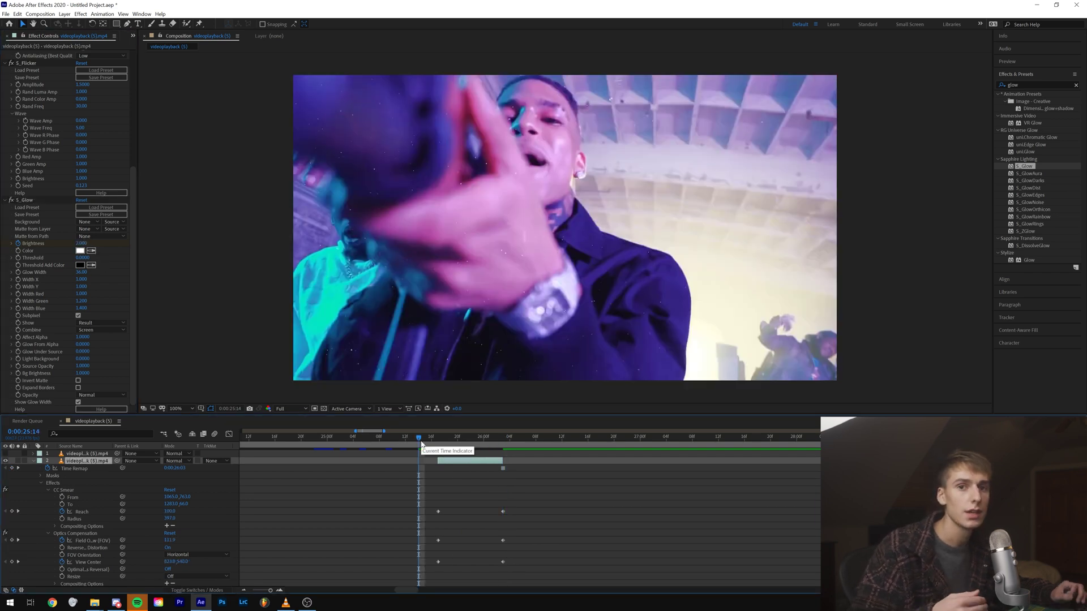
Step: Play back the glow from 0:00:25:14 and inspect the last frames of the frozen layer around 0:00:26:02
{"action": "key", "text": "space"}
{"action": "left_click", "coordinate": [503, 444]}
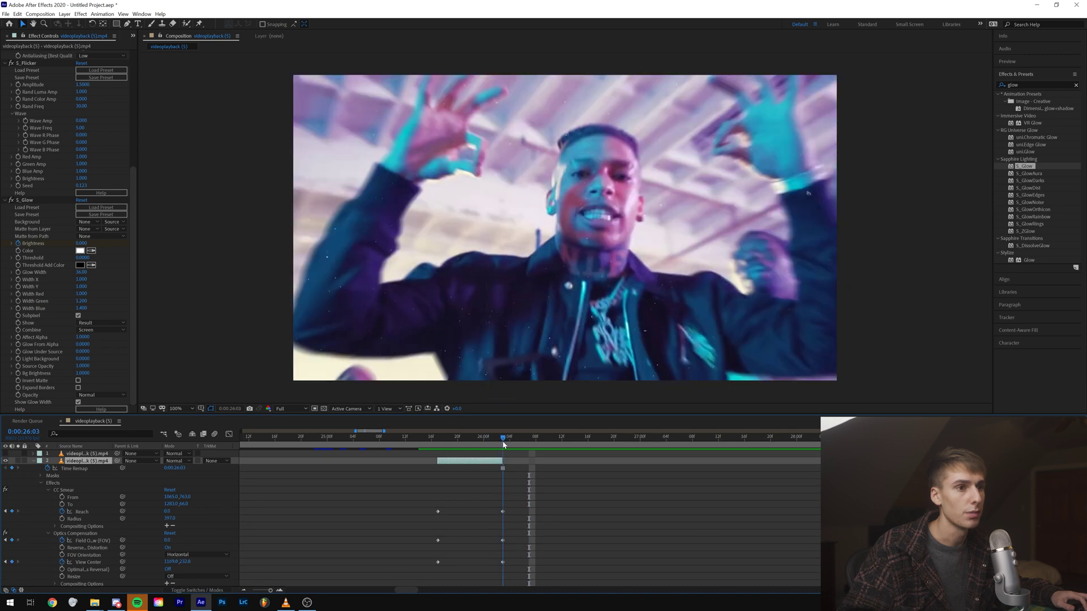
{"action": "key", "text": "Page_Up"}
{"action": "key", "text": "Page_Down"}
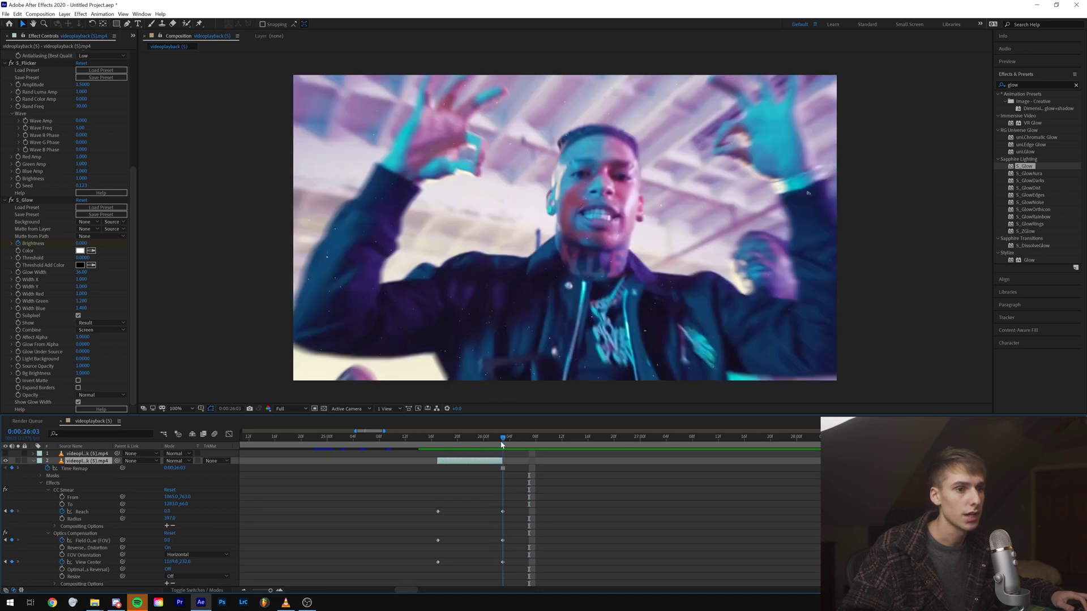
{"action": "left_click", "coordinate": [499, 445]}
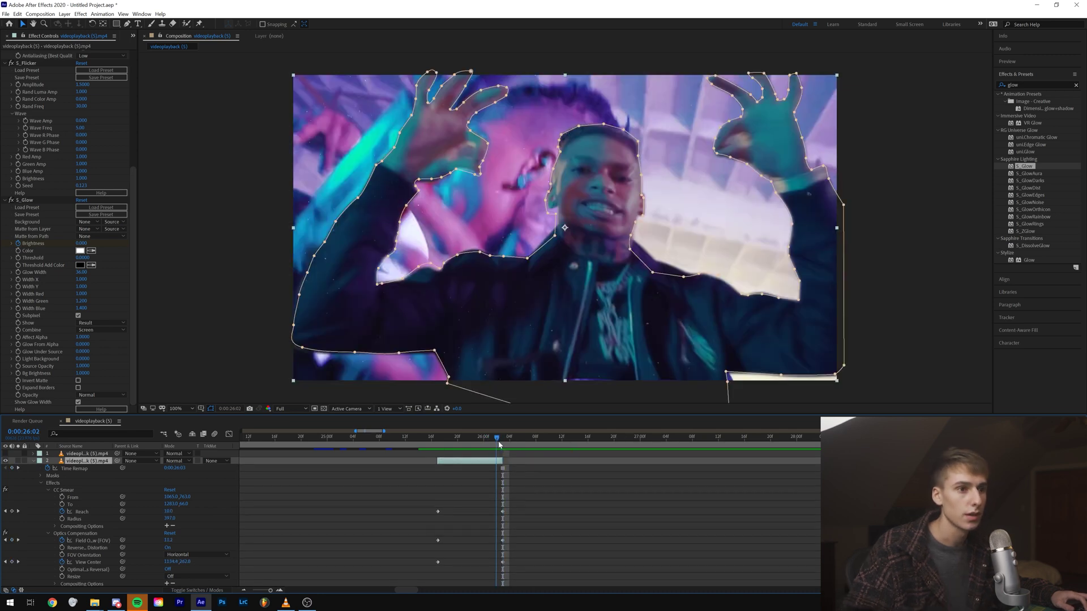
Step: Apply Gaussian Blur to the frozen layer at 0:00:25:17 and enable Repeat Edge Pixels
{"action": "left_click_drag", "start_coordinate": [499, 445], "coordinate": [436, 445]}
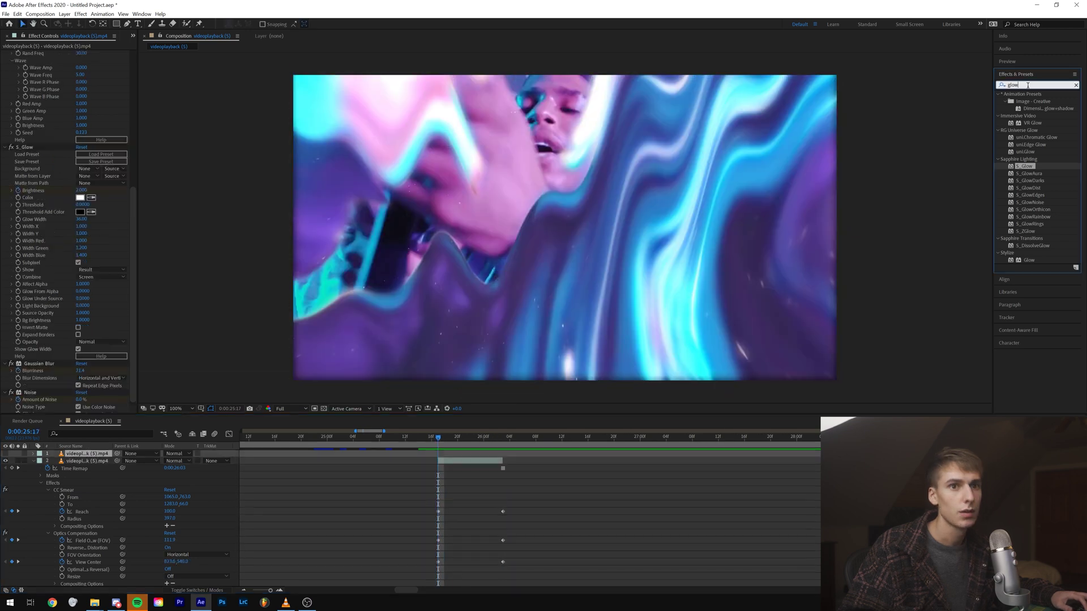
{"action": "left_click_drag", "start_coordinate": [1025, 85], "coordinate": [935, 90]}
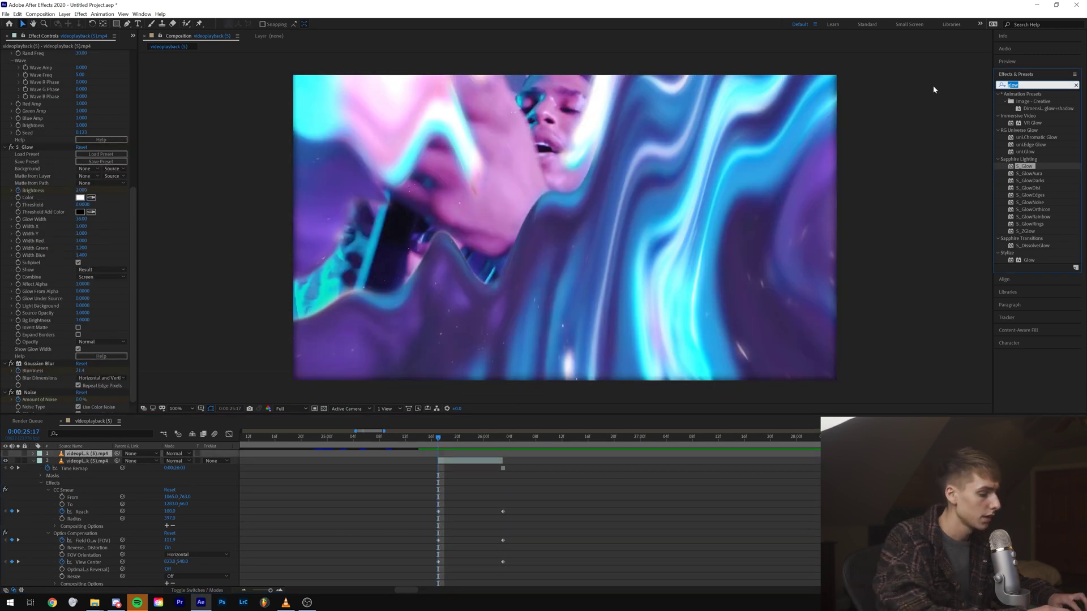
{"action": "type", "text": "gau"}
{"action": "left_click_drag", "start_coordinate": [1038, 101], "coordinate": [80, 412]}
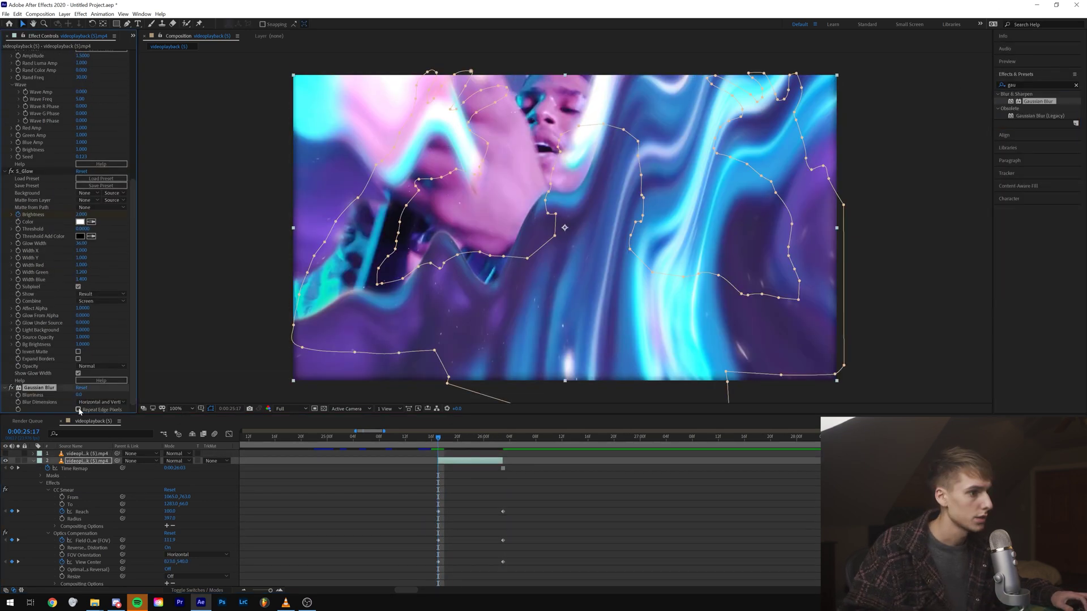
{"action": "left_click", "coordinate": [79, 410]}
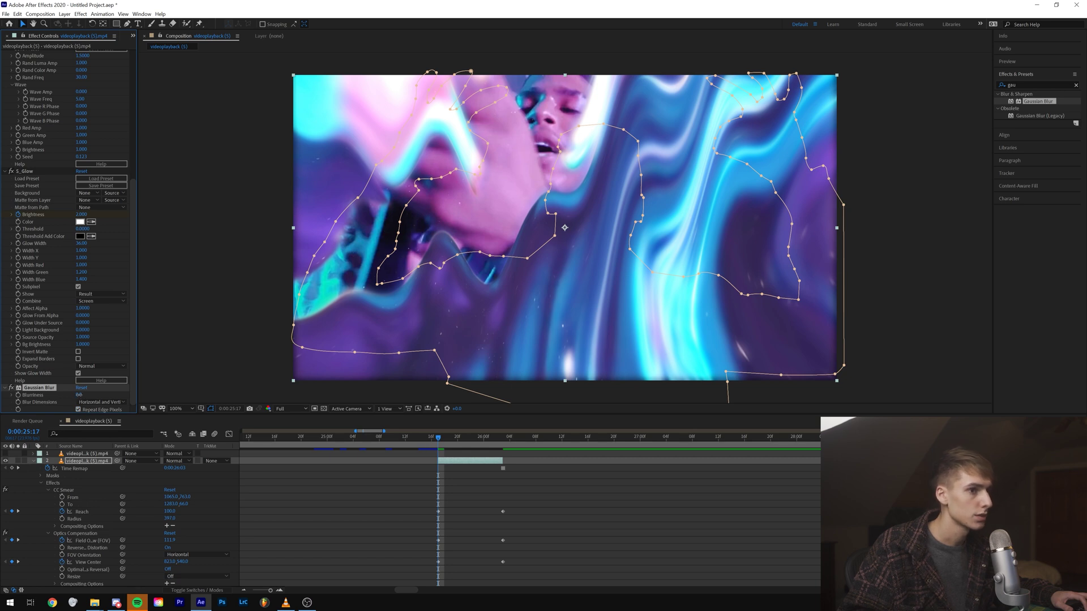
Step: Keyframe the Gaussian Blur Blurriness from about 30 at 0:00:25:17 to 0 at 0:00:26:03 and preview it
{"action": "left_click_drag", "start_coordinate": [79, 394], "coordinate": [234, 390]}
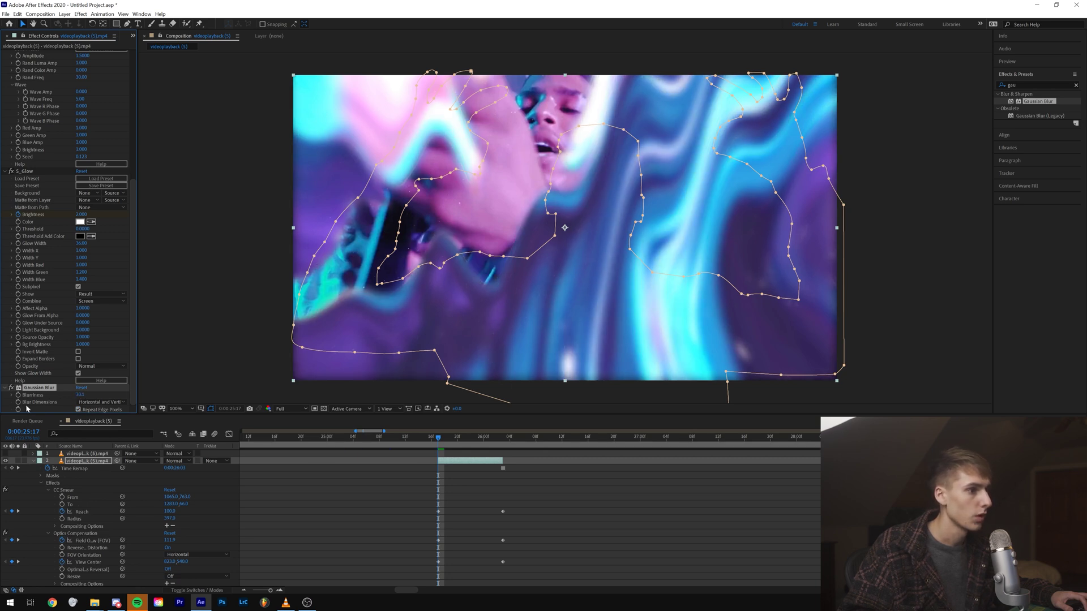
{"action": "left_click", "coordinate": [503, 439]}
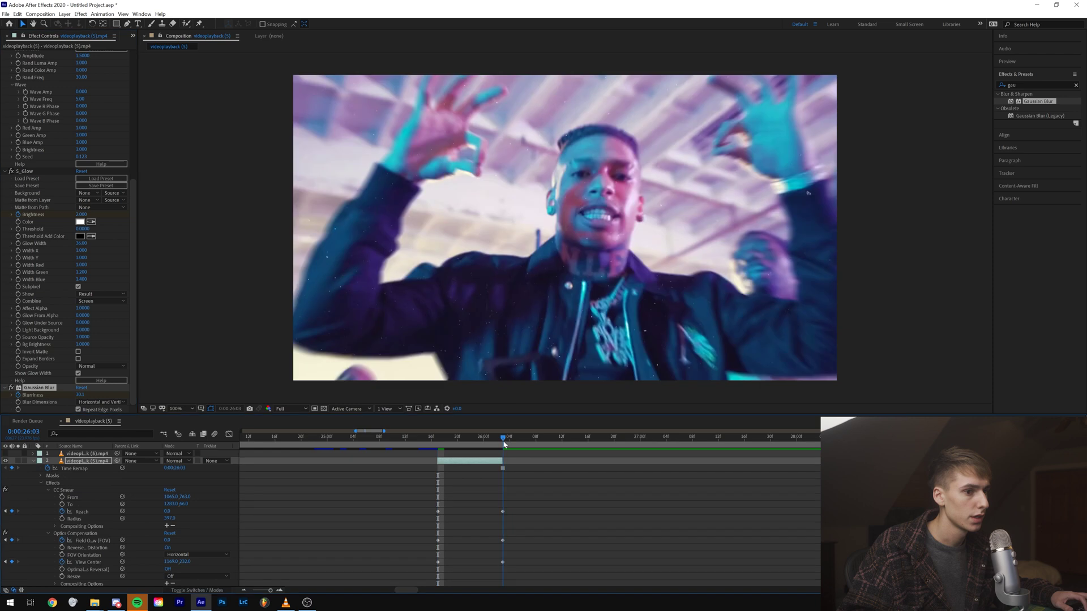
{"action": "left_click", "coordinate": [82, 395]}
{"action": "left_click", "coordinate": [431, 438]}
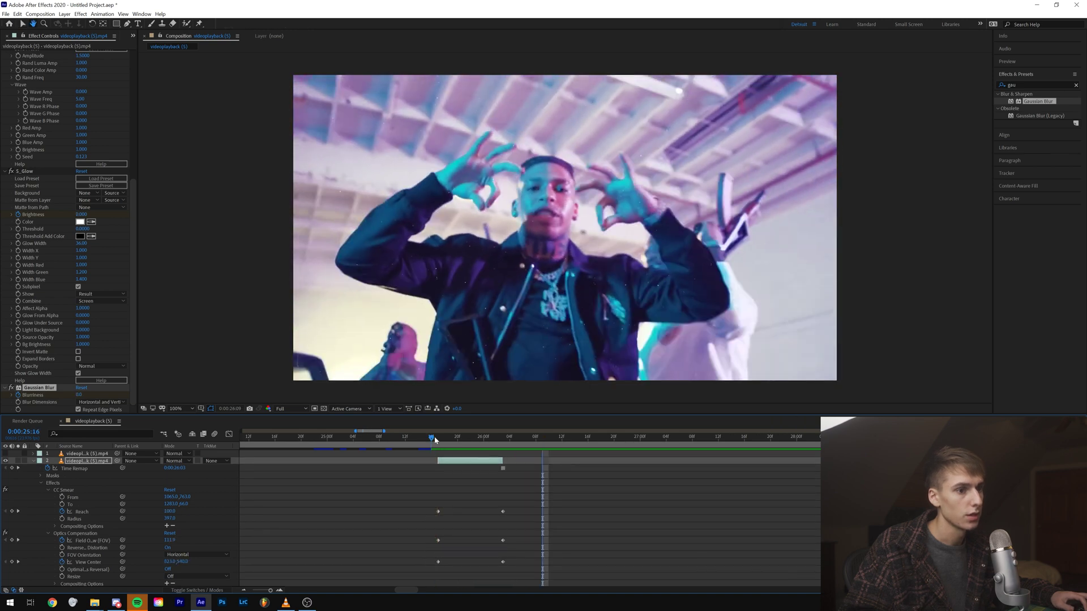
Step: Find the Noise effect and apply it to the frozen layer at 0:00:25:17
{"action": "left_click", "coordinate": [438, 439]}
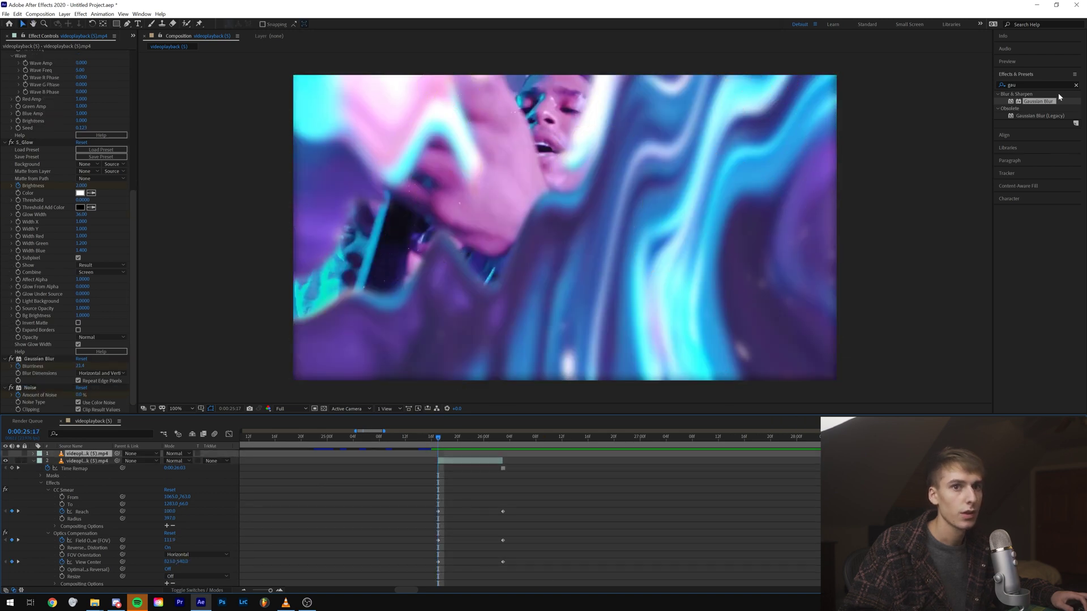
{"action": "left_click_drag", "start_coordinate": [1046, 85], "coordinate": [912, 84]}
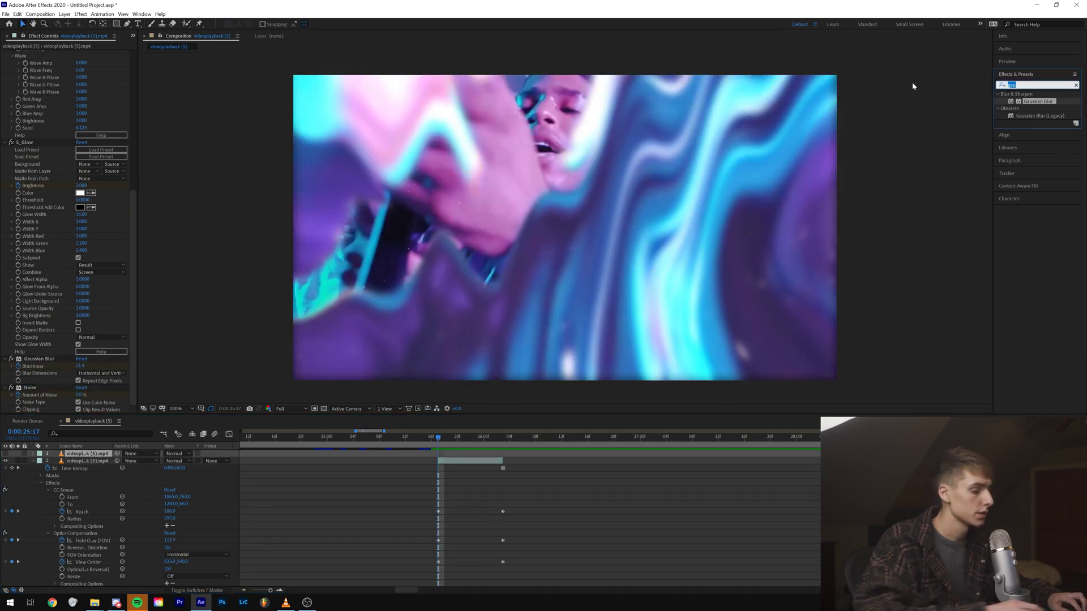
{"action": "type", "text": "noise"}
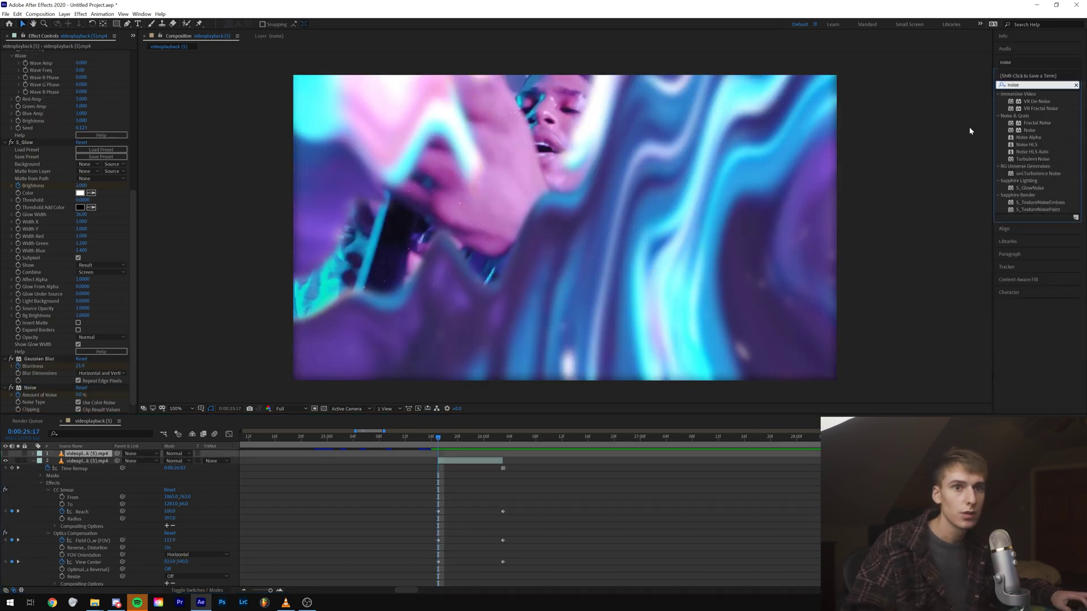
{"action": "left_click_drag", "start_coordinate": [1029, 131], "coordinate": [452, 461]}
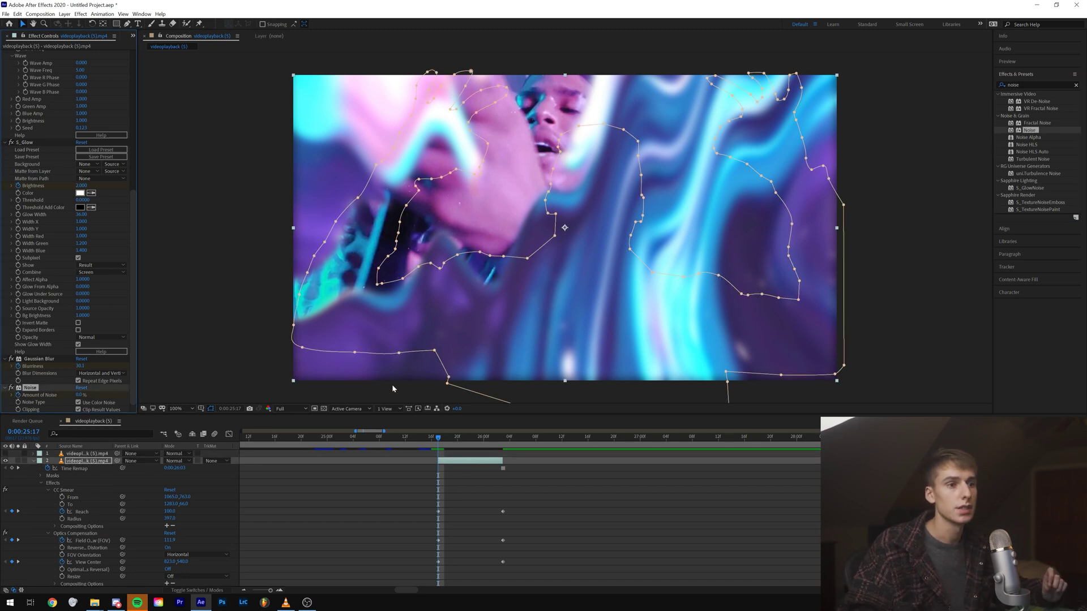
Step: Increase the keyframed Amount of Noise at the layer's end, 0:00:26:03, and check the frame just before it
{"action": "left_click", "coordinate": [502, 441]}
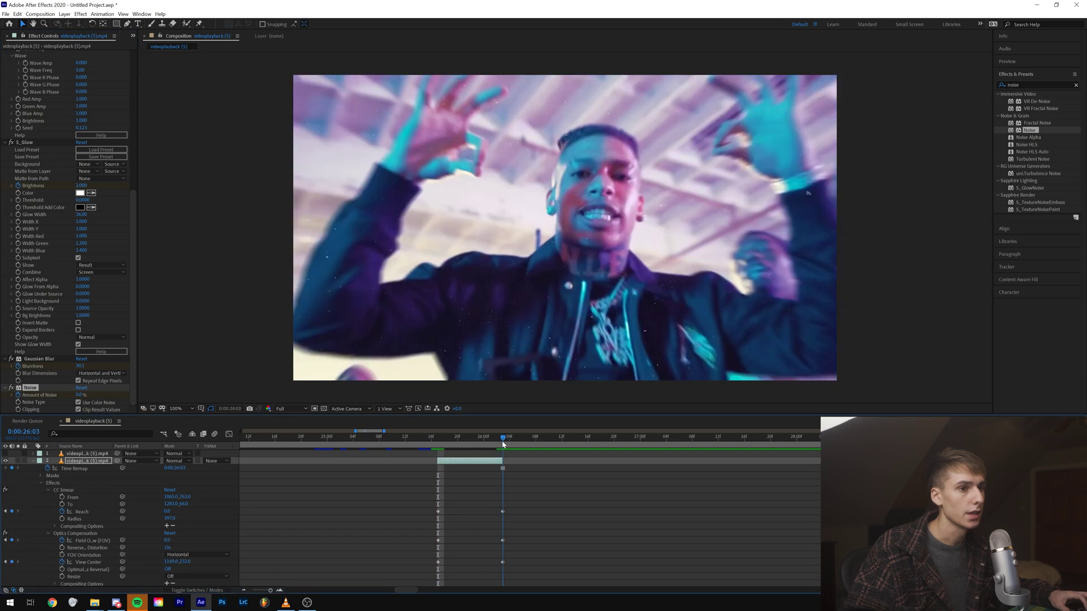
{"action": "key", "text": "ctrl+shift+d"}
{"action": "left_click_drag", "start_coordinate": [79, 395], "coordinate": [91, 396]}
{"action": "left_click_drag", "start_coordinate": [502, 440], "coordinate": [498, 441]}
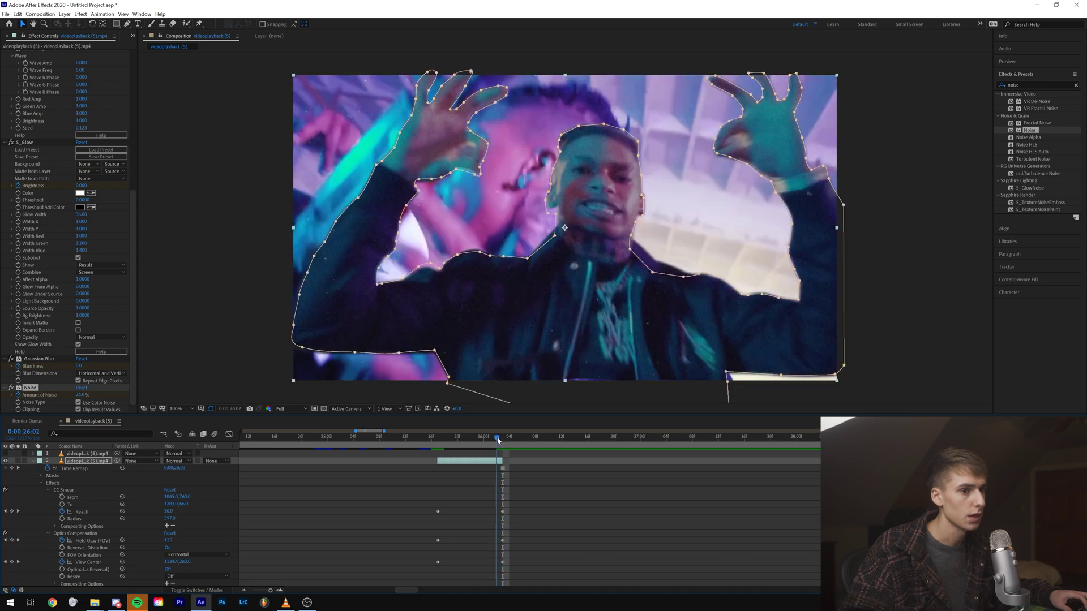
Step: Strengthen the Amount of Noise at 0:00:26:02, keep Use Color Noise enabled, and move that keyframe to 0:00:26:03
{"action": "scroll", "coordinate": [525, 488], "scroll_direction": "down", "scroll_amount": 3}
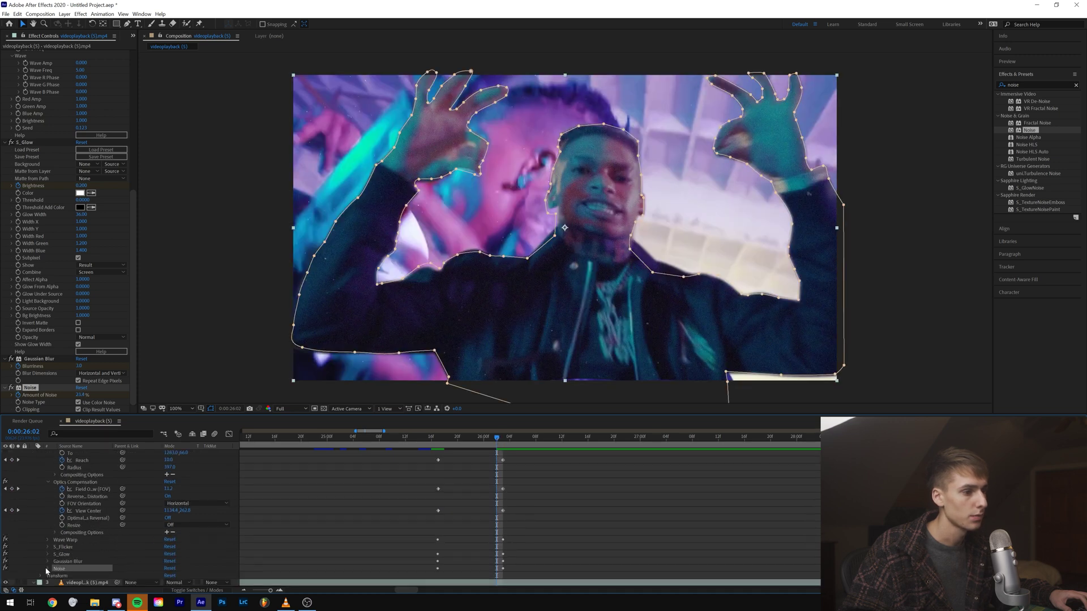
{"action": "left_click", "coordinate": [47, 569]}
{"action": "left_click_drag", "start_coordinate": [80, 394], "coordinate": [82, 394]}
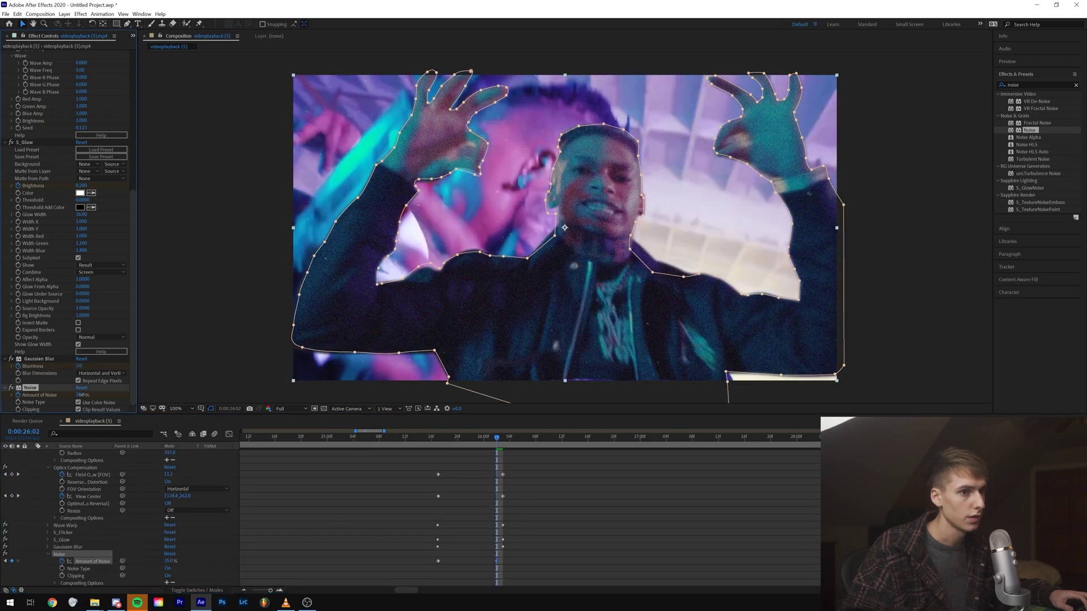
{"action": "left_click", "coordinate": [78, 403]}
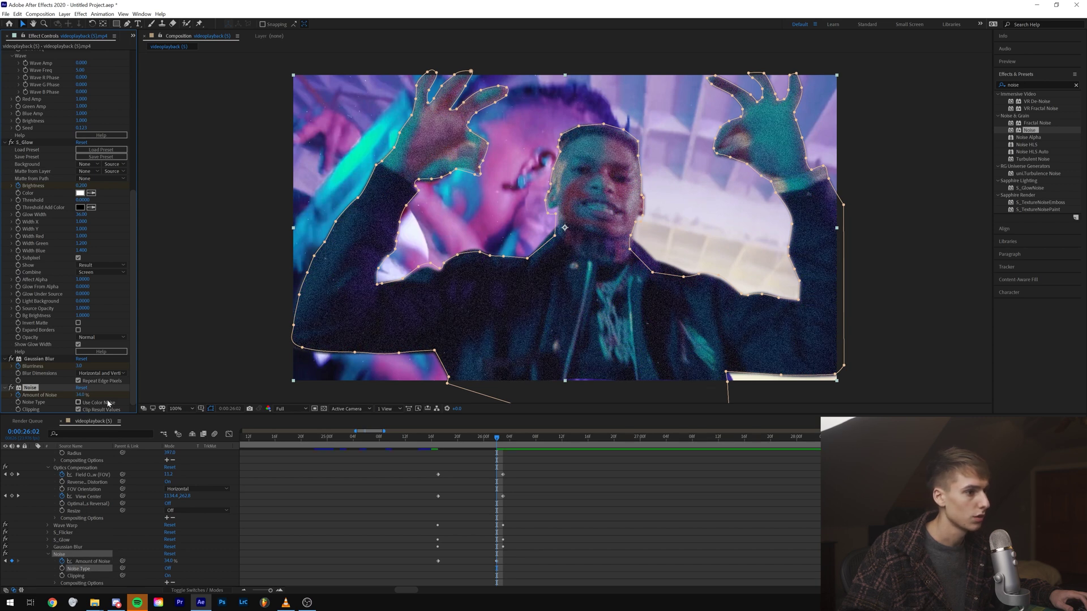
{"action": "left_click_drag", "start_coordinate": [80, 394], "coordinate": [75, 395]}
{"action": "left_click", "coordinate": [79, 403]}
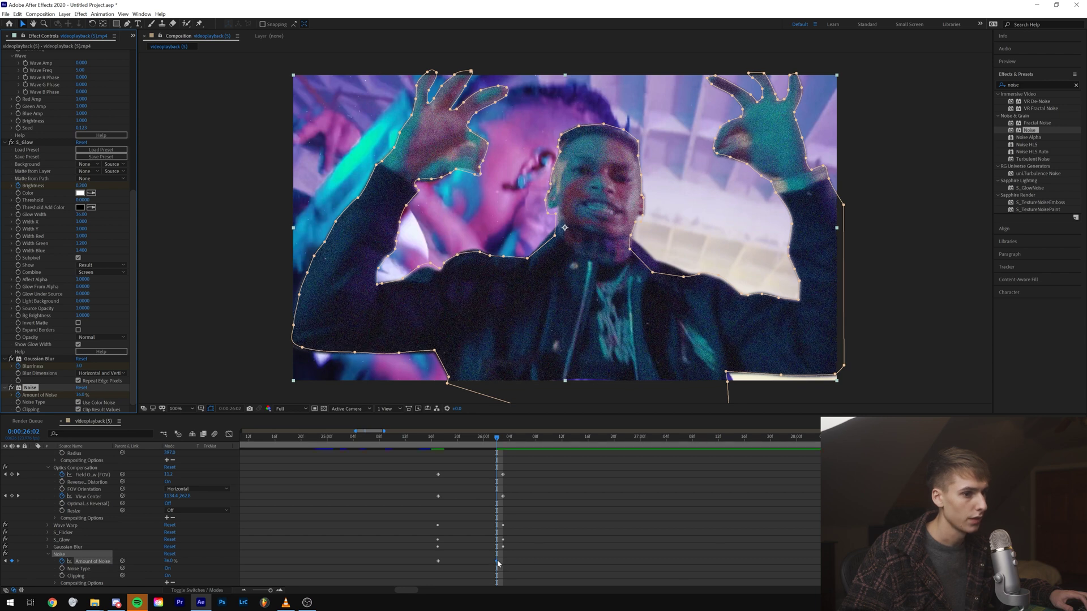
{"action": "left_click_drag", "start_coordinate": [498, 563], "coordinate": [504, 564]}
Step: Play back the transition from 0:00:25:04 to check the combined glow, blur and noise
{"action": "left_click_drag", "start_coordinate": [497, 442], "coordinate": [406, 451]}
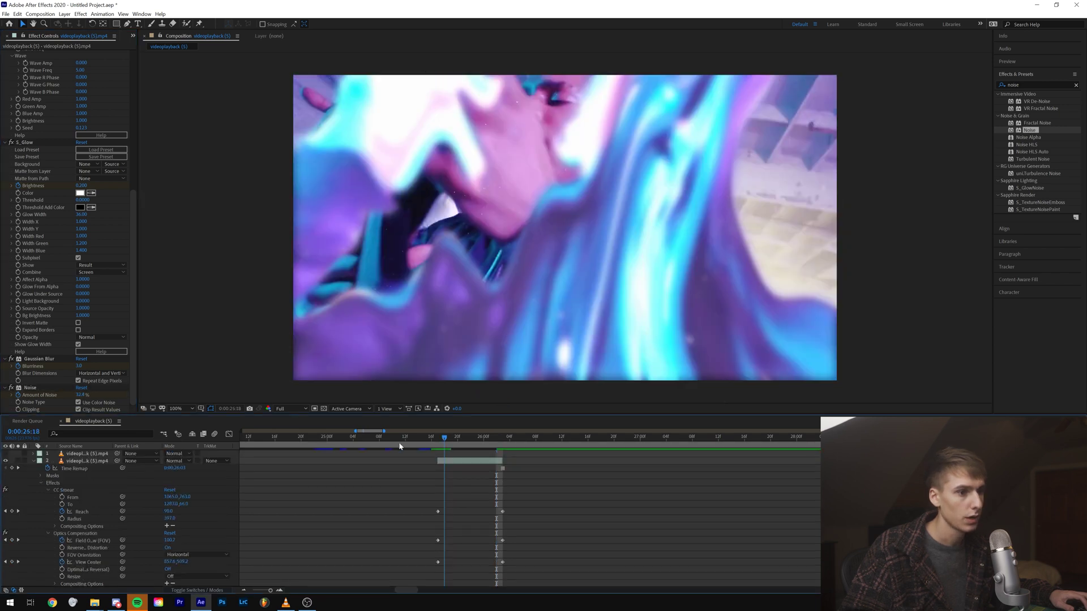
{"action": "key", "text": "space"}
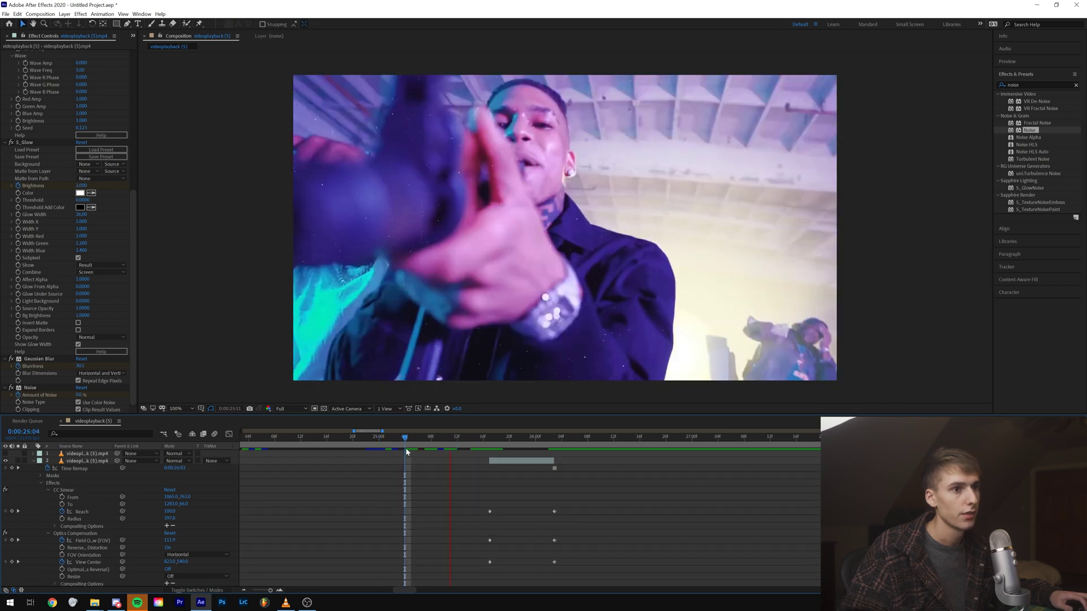
{"action": "left_click", "coordinate": [504, 448]}
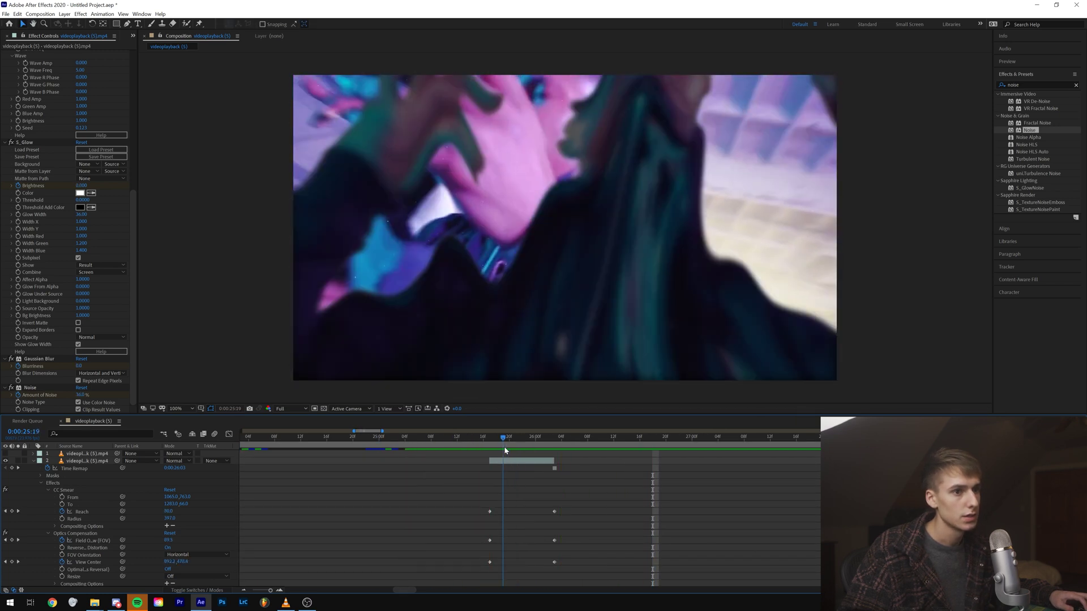
{"action": "mouse_move", "coordinate": [506, 450]}
{"action": "left_mouse_down"}
{"action": "mouse_move", "coordinate": [739, 456]}
{"action": "mouse_move", "coordinate": [491, 452]}
{"action": "left_mouse_up"}
Step: Raise the frozen layer's Amount of Noise to about 47% at 0:00:25:17 and preview the result
{"action": "left_click", "coordinate": [492, 461]}
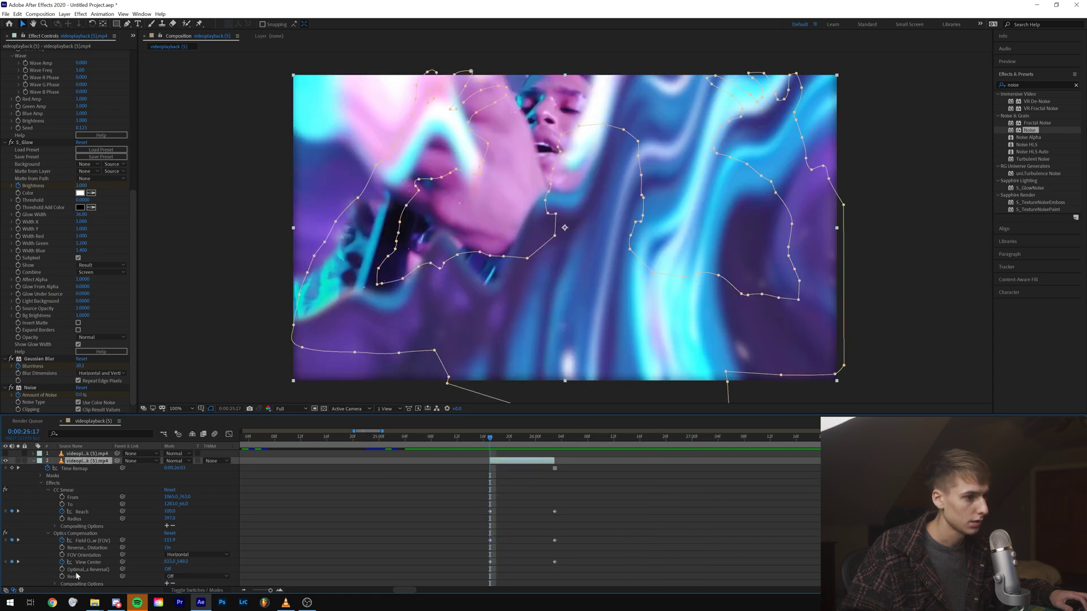
{"action": "left_click_drag", "start_coordinate": [80, 396], "coordinate": [97, 394]}
{"action": "key", "text": "space"}
{"action": "key", "text": "space"}
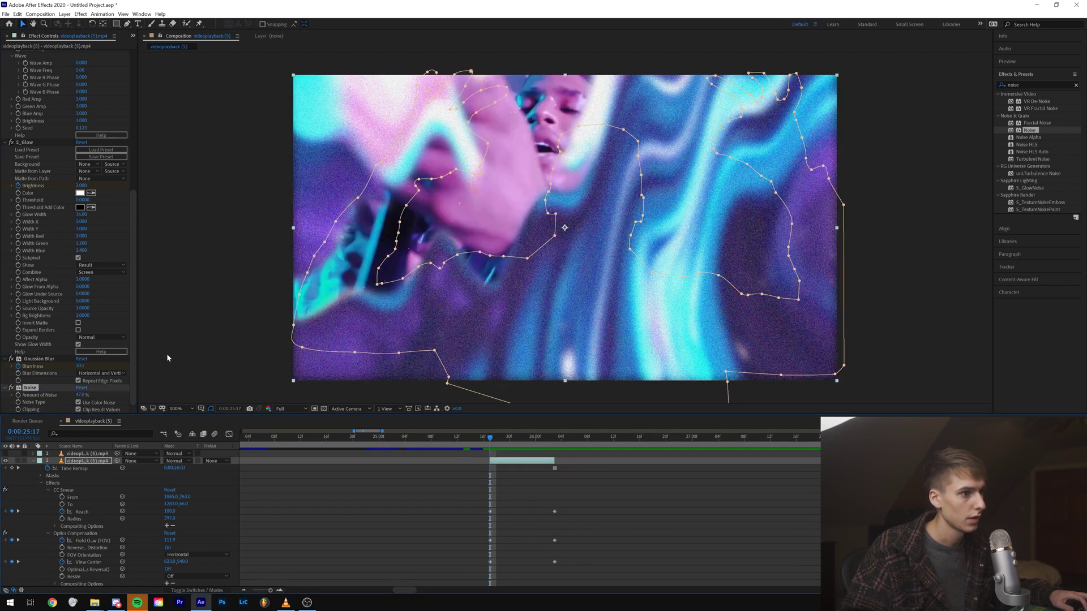
Step: Try an S_Flicker Amplitude of 2 on the frozen layer and undo the change
{"action": "scroll", "coordinate": [85, 186], "scroll_direction": "up", "scroll_amount": 5}
{"action": "left_click", "coordinate": [83, 161]}
{"action": "type", "text": "2"}
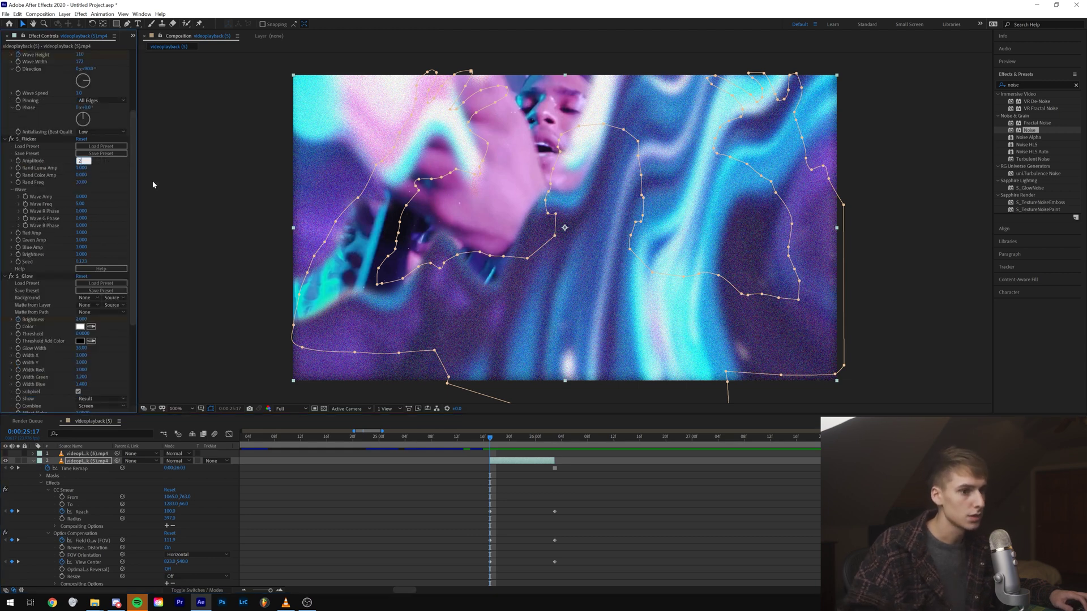
{"action": "left_click", "coordinate": [477, 438]}
{"action": "key", "text": "ctrl+z"}
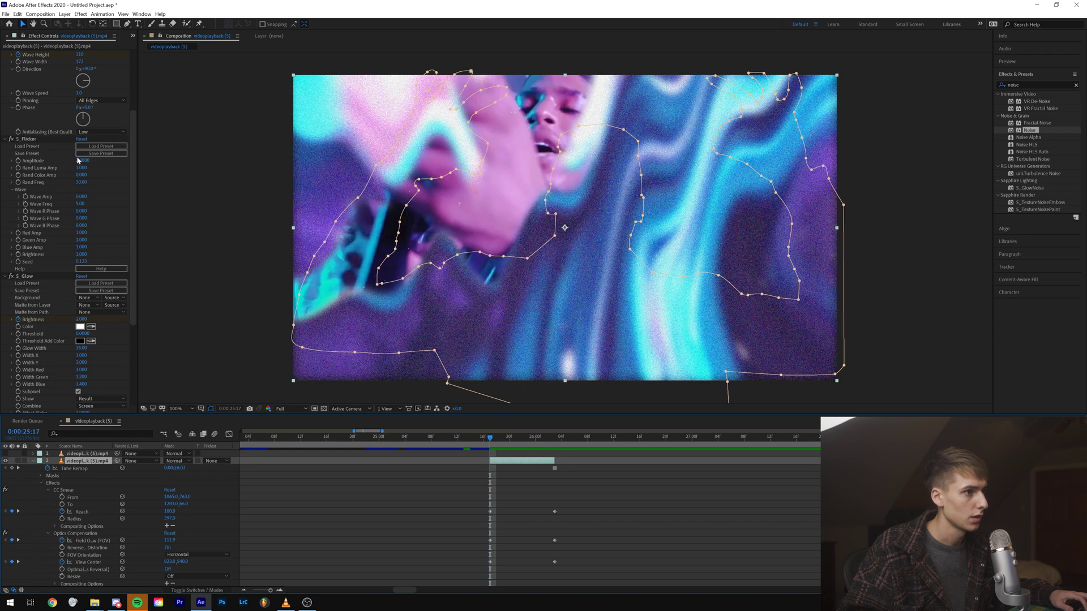
Step: Set the frozen layer's Gaussian Blur Blurriness to 20 at 0:00:25:17 and preview the transition from 0:00:25:08
{"action": "left_click", "coordinate": [6, 138]}
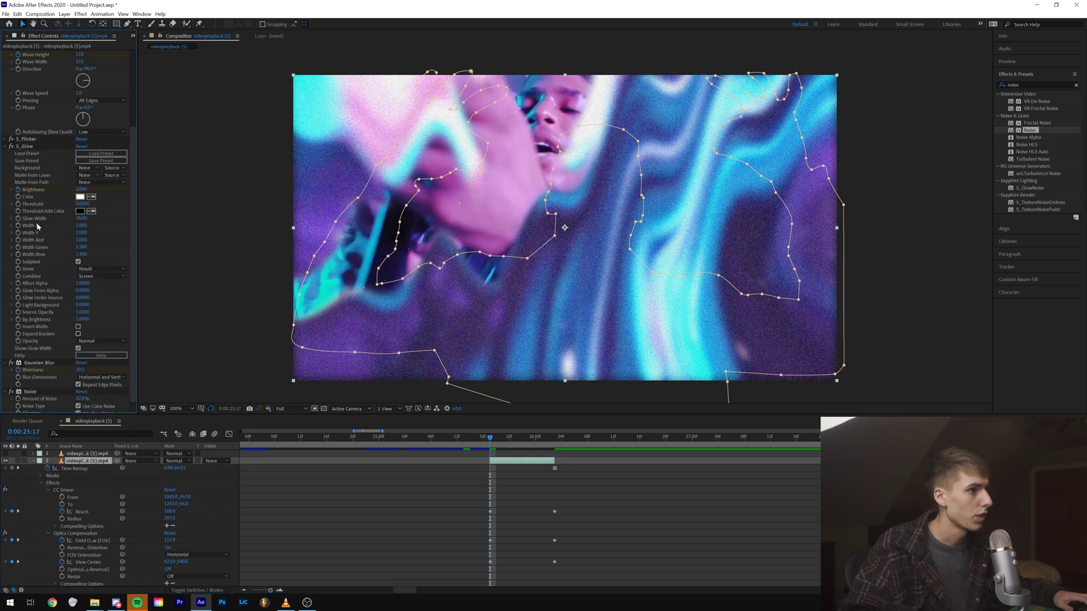
{"action": "left_click", "coordinate": [5, 146]}
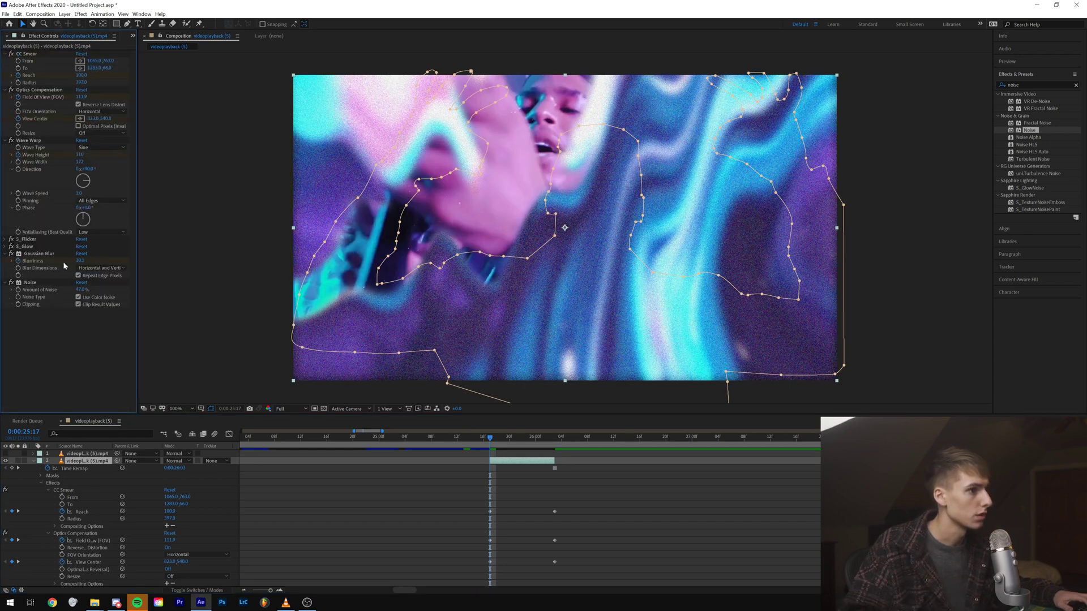
{"action": "left_click", "coordinate": [80, 260]}
{"action": "type", "text": "20"}
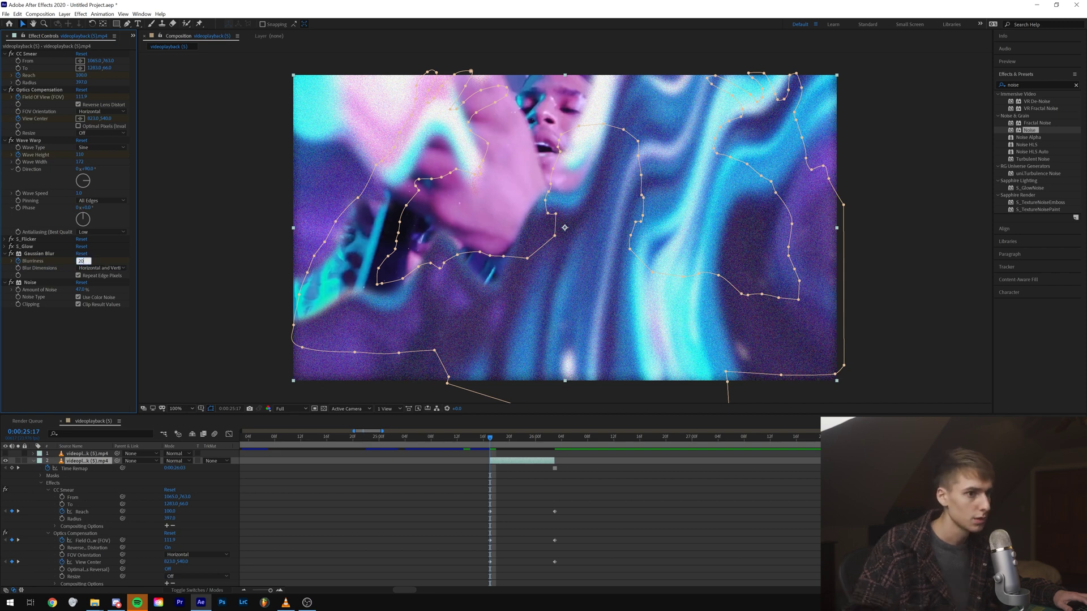
{"action": "left_click", "coordinate": [100, 309]}
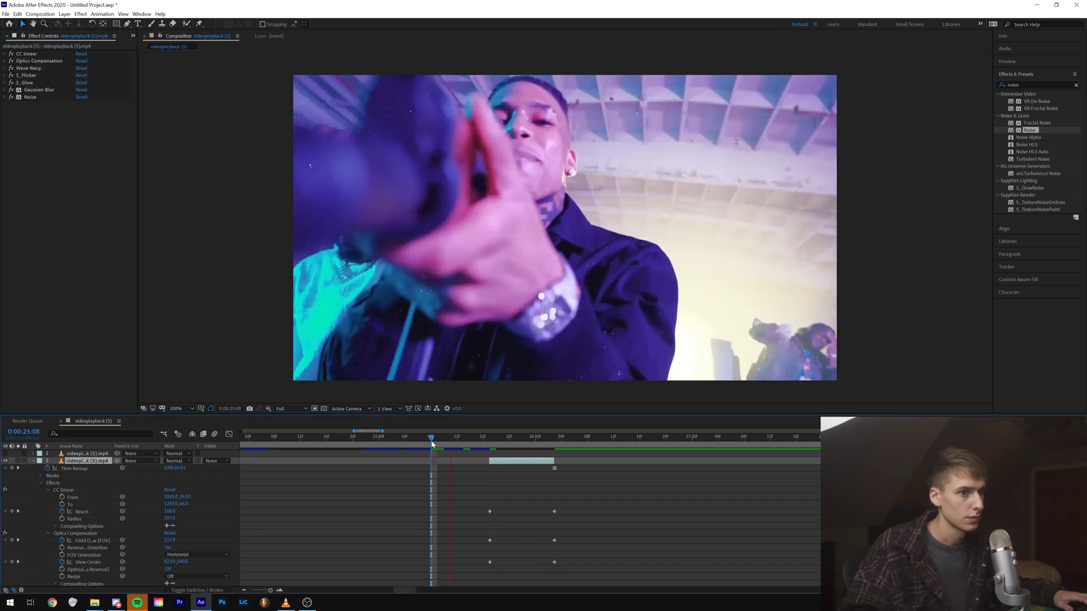
{"action": "key", "text": "space"}
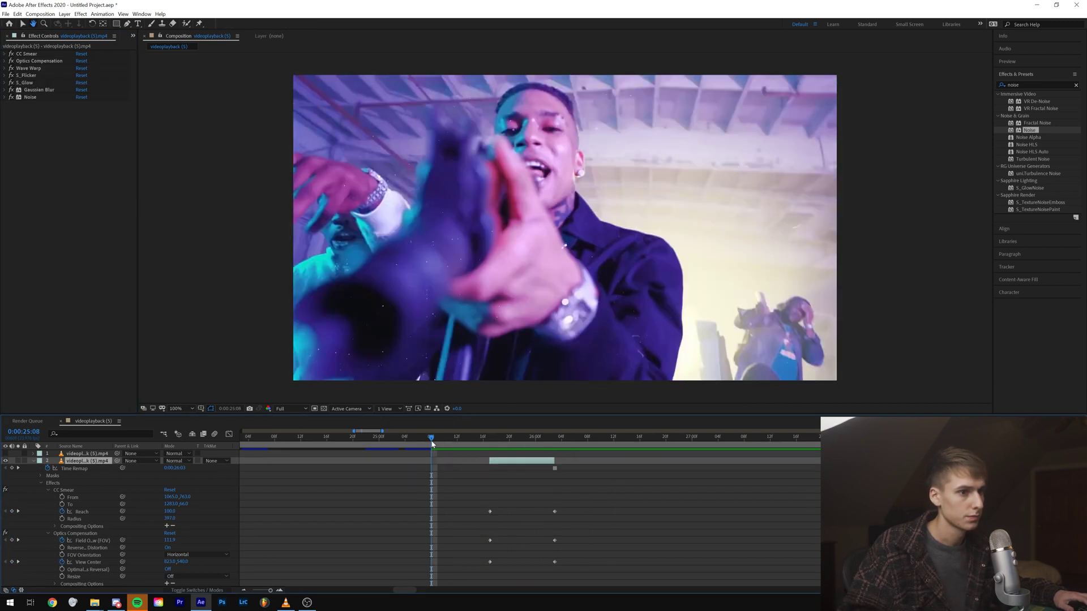
Step: Return to the frozen frame at 0:00:25:17 and look through the available Distort effects
{"action": "left_click_drag", "start_coordinate": [490, 445], "coordinate": [511, 446]}
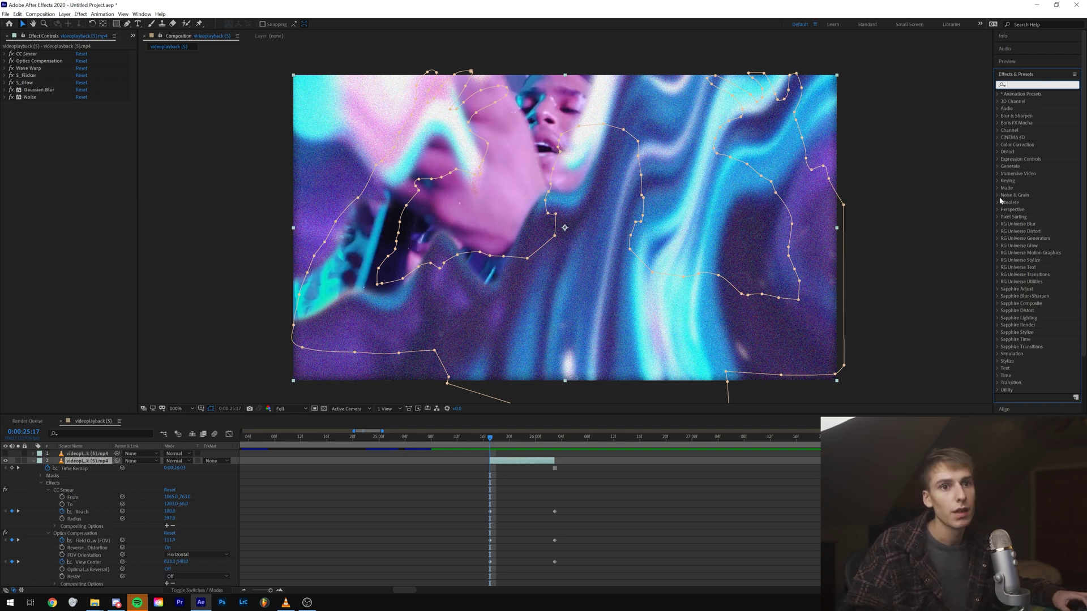
{"action": "left_click", "coordinate": [999, 152]}
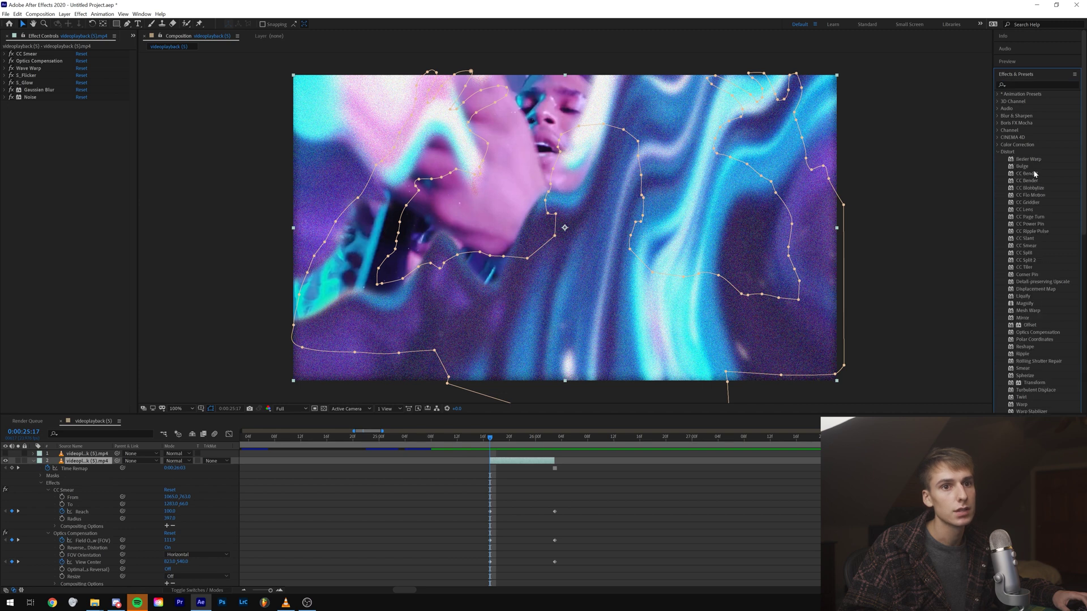
{"action": "scroll", "coordinate": [1035, 173], "scroll_direction": "down", "scroll_amount": 3}
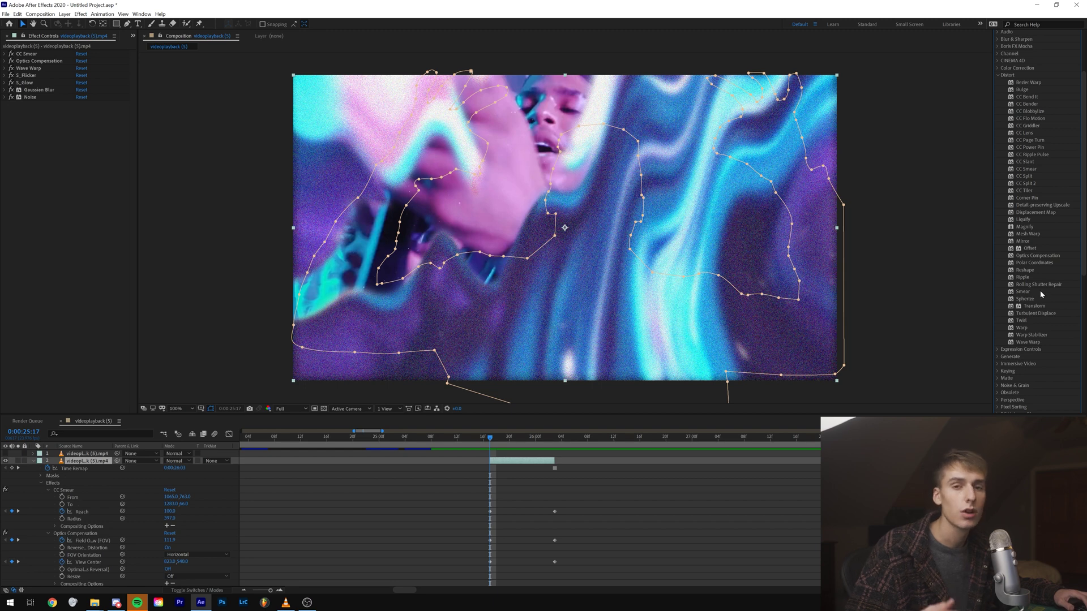
Step: Play back the transition from 0:00:25:12 to review the complete effect stack on the frozen layer
{"action": "left_click", "coordinate": [459, 446]}
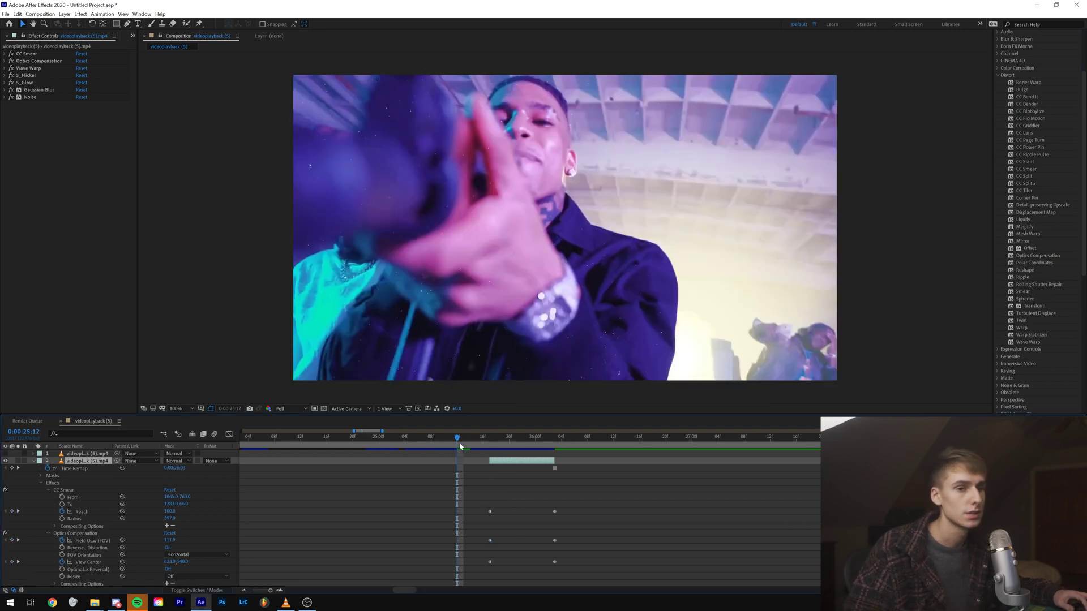
{"action": "key", "text": "space"}
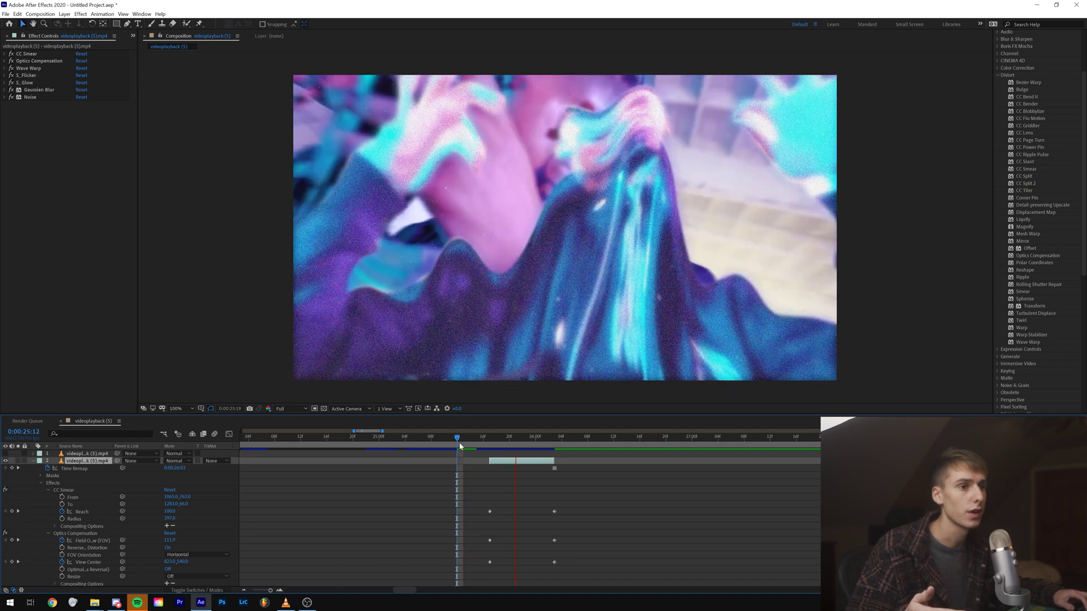
{"action": "key", "text": "space"}
{"action": "key", "text": "space"}
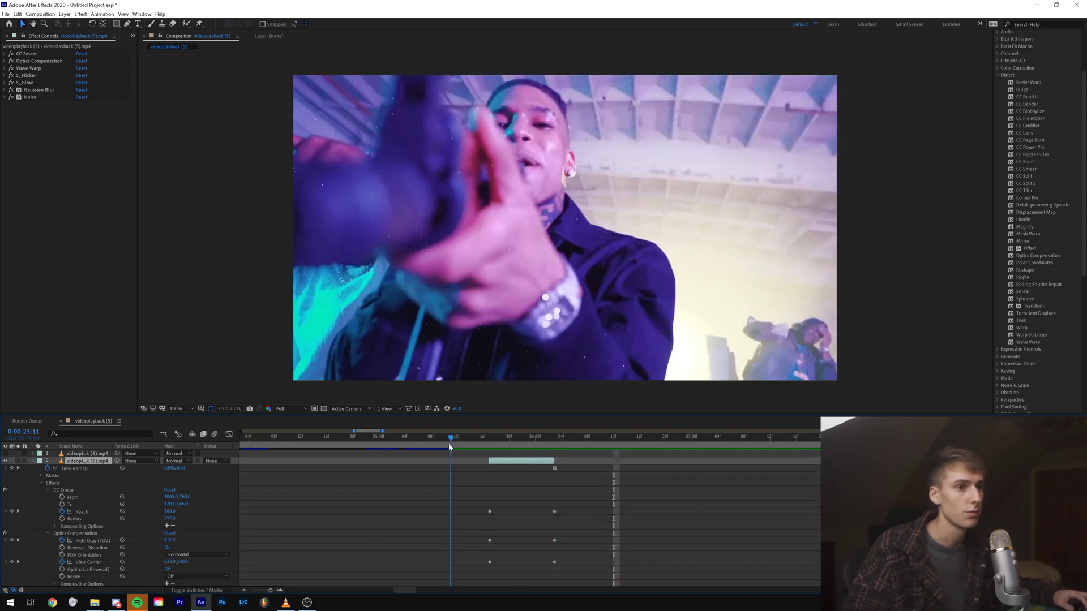